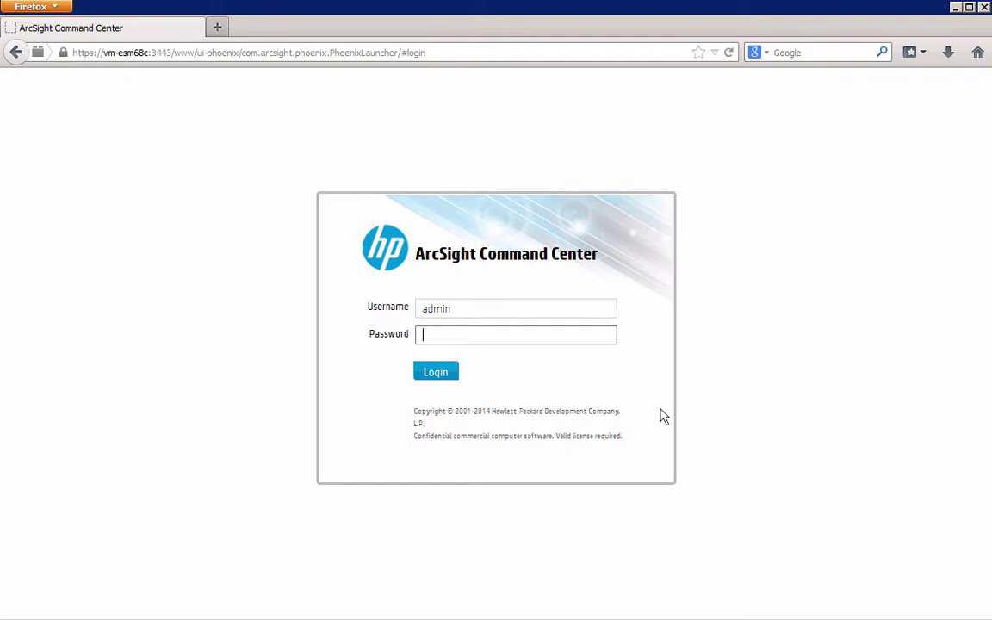
- Enter the account password for the admin user and log in
{"action": "type", "text": "*******"}
{"action": "key", "text": "Return"}
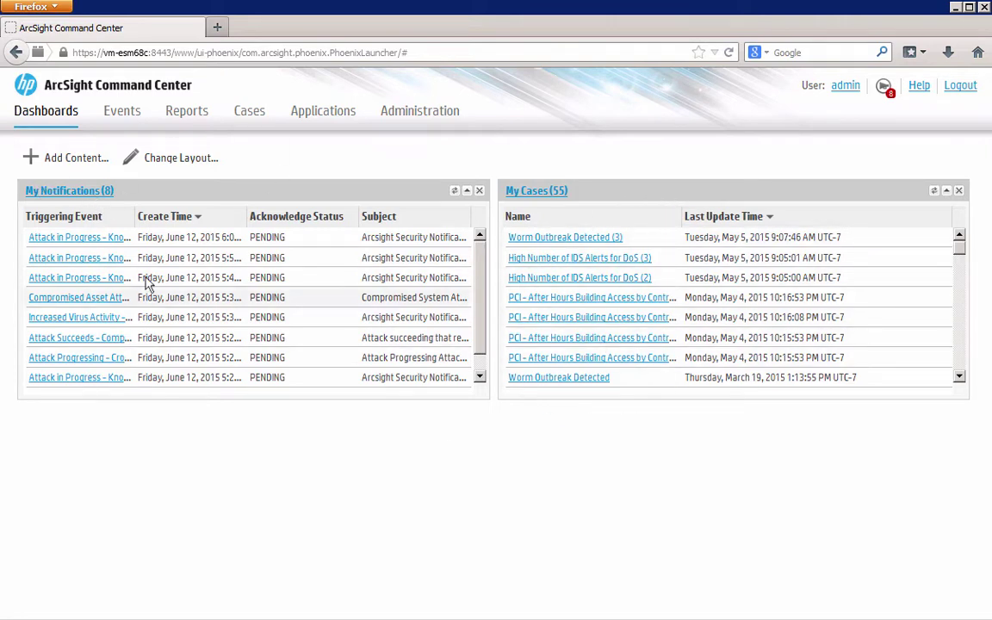
- Open the Attack Progressing - Crossed Firewall notification's triggering event and examine the details of its accept base event
{"action": "left_click", "coordinate": [82, 358]}
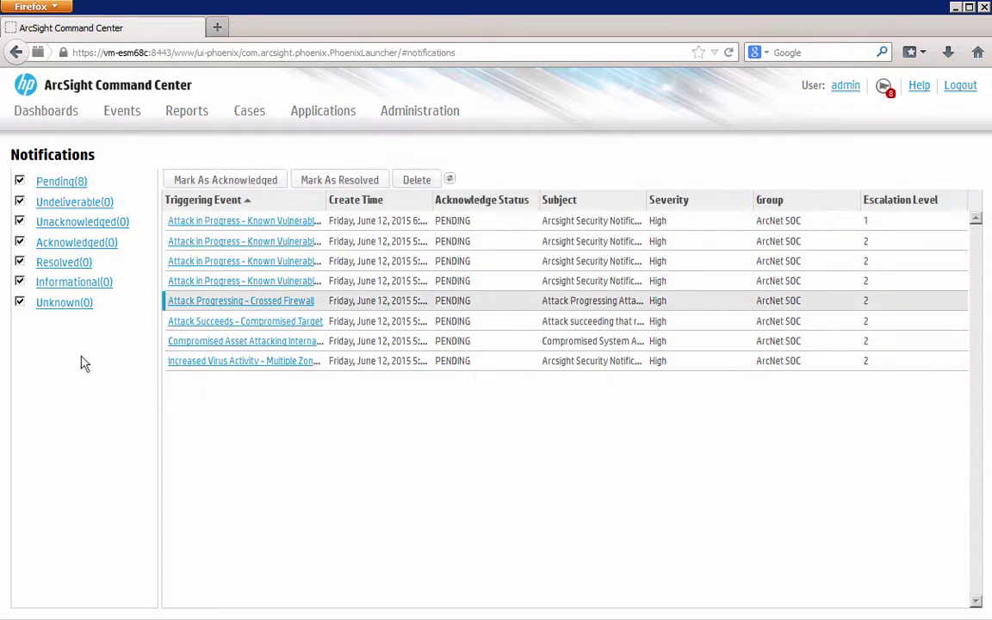
{"action": "left_click", "coordinate": [197, 309]}
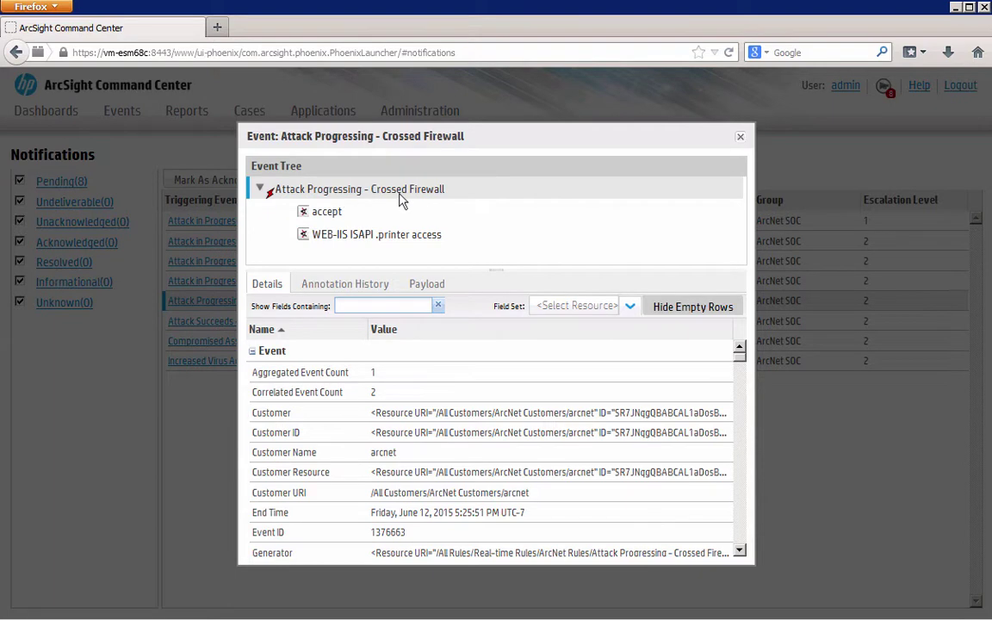
{"action": "left_click", "coordinate": [341, 214]}
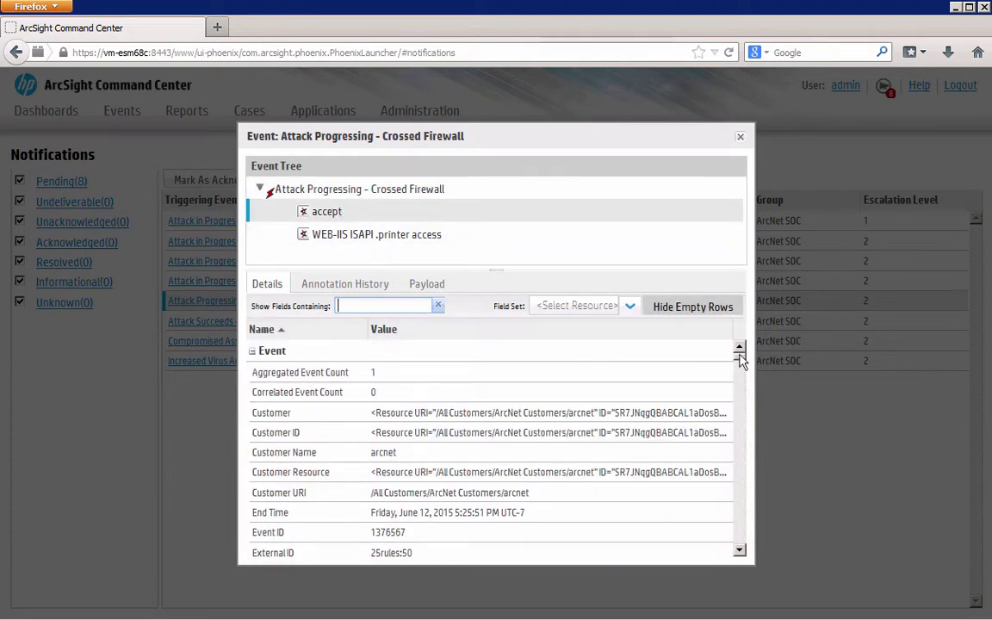
{"action": "scroll", "coordinate": [742, 370], "scroll_direction": "down", "scroll_amount": 5}
{"action": "scroll", "coordinate": [742, 371], "scroll_direction": "down", "scroll_amount": 8}
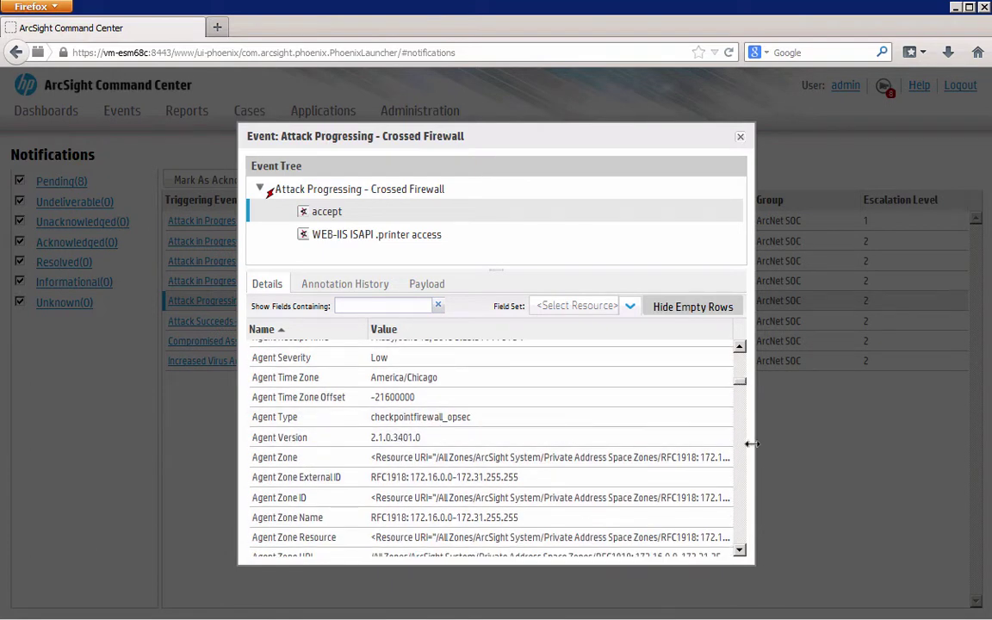
{"action": "scroll", "coordinate": [740, 392], "scroll_direction": "down", "scroll_amount": 5}
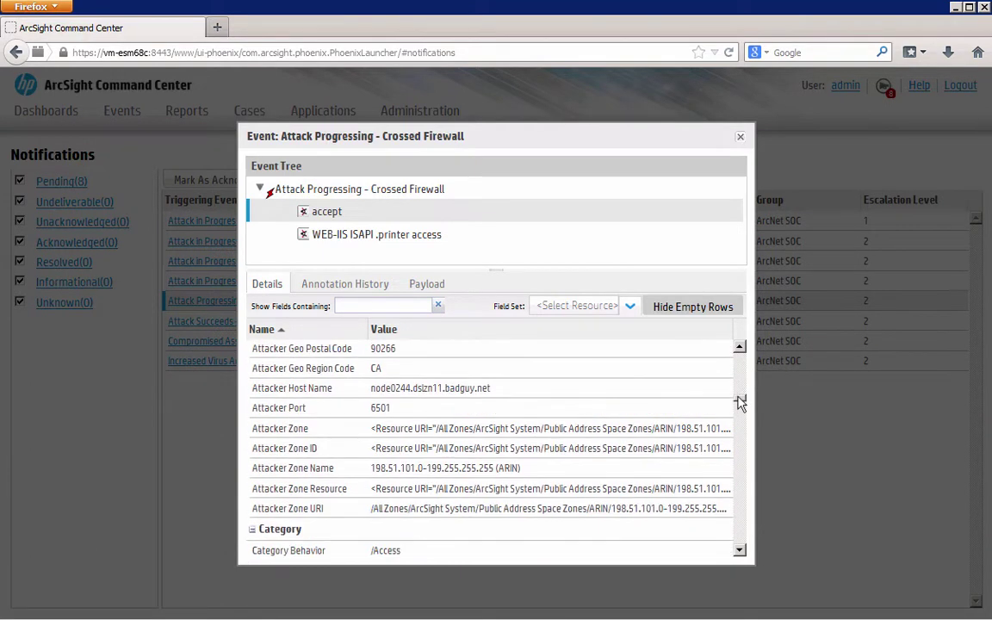
{"action": "scroll", "coordinate": [739, 403], "scroll_direction": "down", "scroll_amount": 4}
{"action": "scroll", "coordinate": [741, 406], "scroll_direction": "up", "scroll_amount": 2}
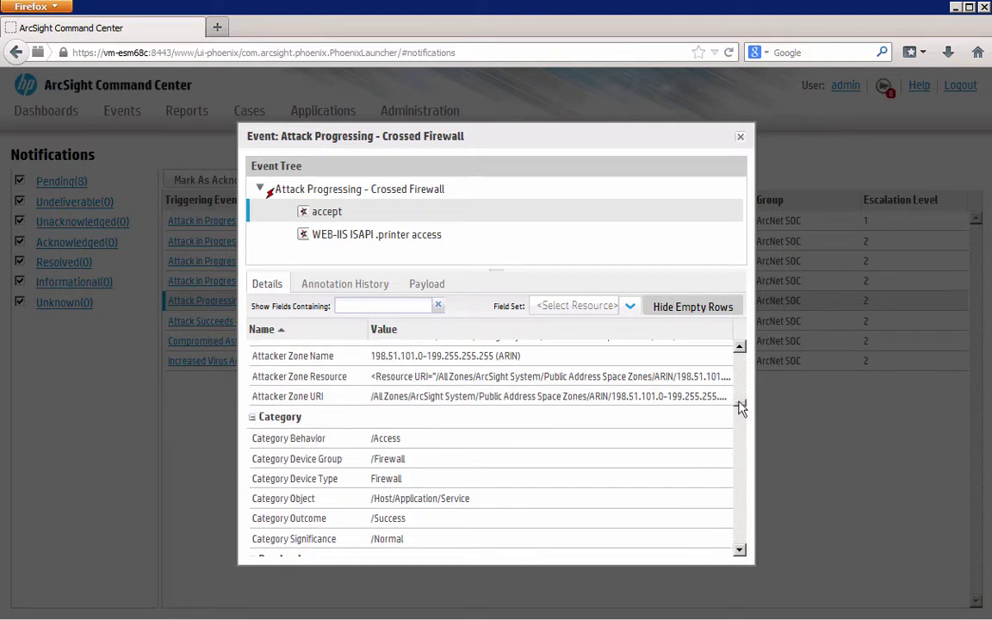
{"action": "scroll", "coordinate": [742, 409], "scroll_direction": "up", "scroll_amount": 10}
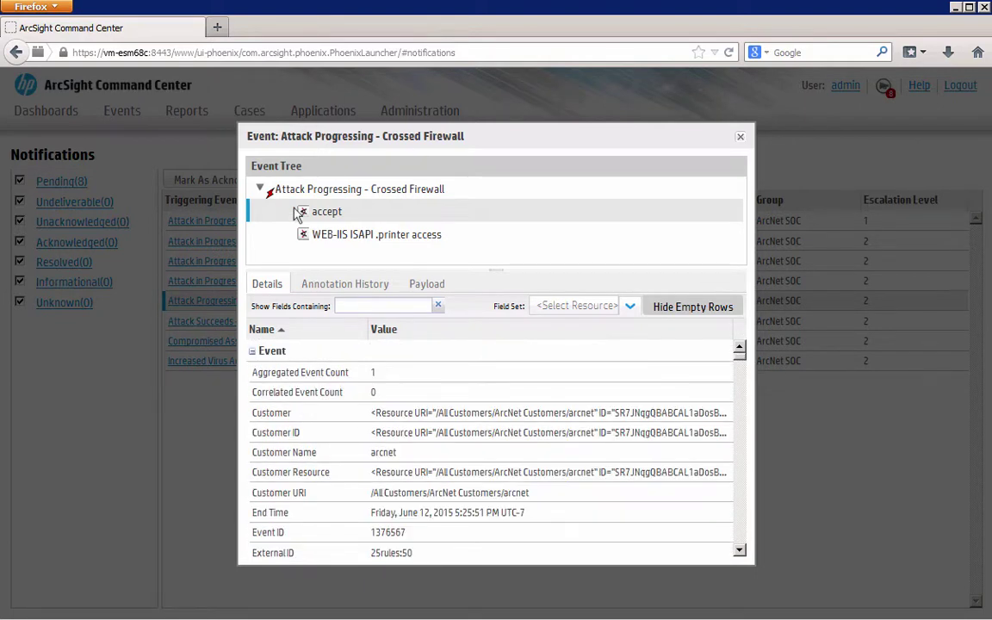
- Examine the attacker fields of the WEB-IIS ISAPI .printer access base event, including Attacker Address, and close the event details
{"action": "left_click", "coordinate": [331, 238]}
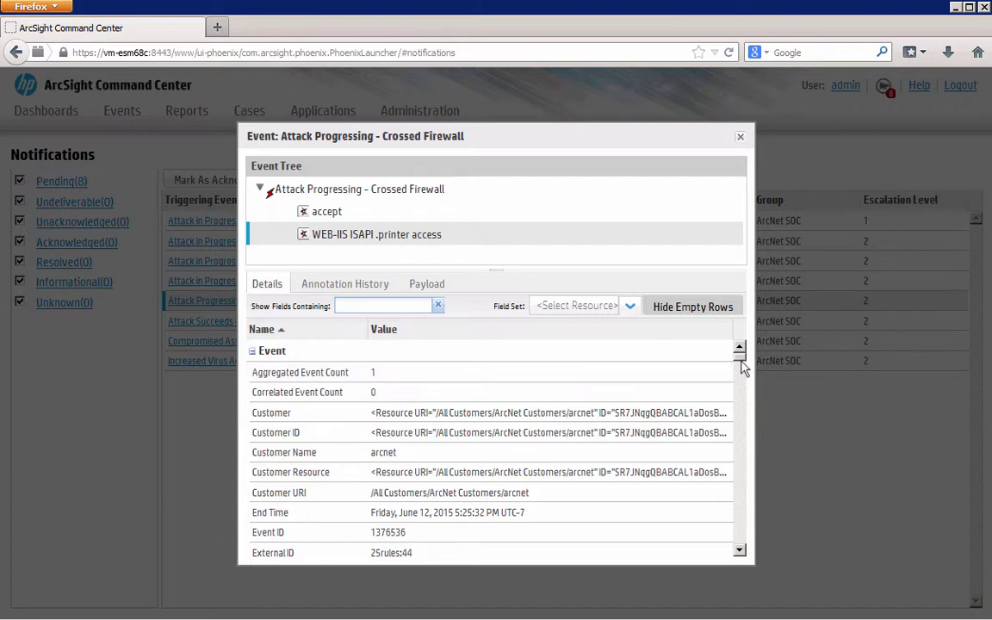
{"action": "scroll", "coordinate": [742, 372], "scroll_direction": "down", "scroll_amount": 1}
{"action": "scroll", "coordinate": [742, 383], "scroll_direction": "down", "scroll_amount": 5}
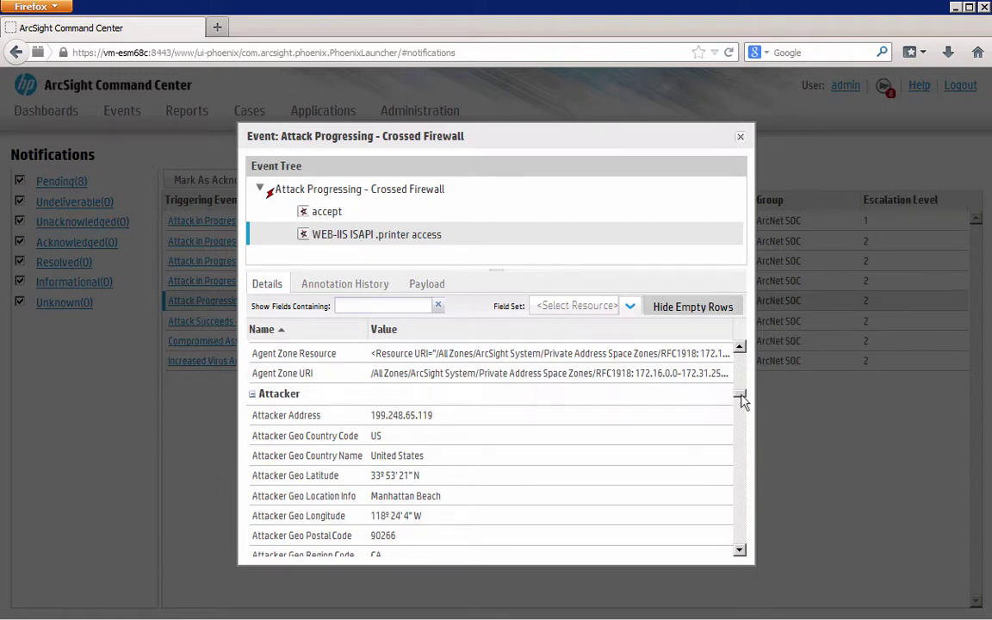
{"action": "mouse_move", "coordinate": [742, 400]}
{"action": "left_mouse_down"}
{"action": "mouse_move", "coordinate": [742, 360]}
{"action": "mouse_move", "coordinate": [742, 401]}
{"action": "left_mouse_up"}
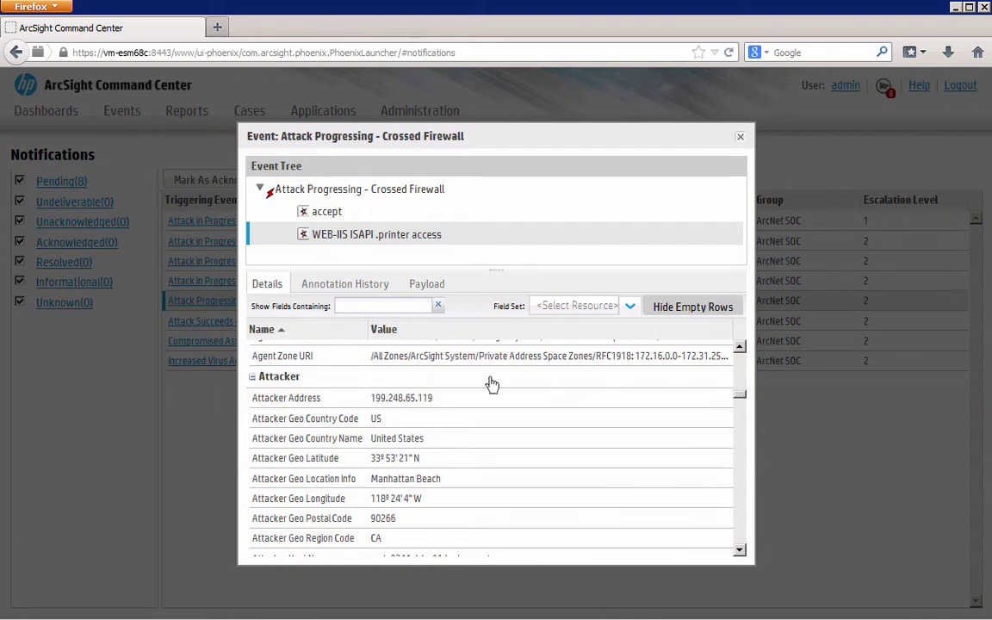
{"action": "left_click", "coordinate": [408, 398]}
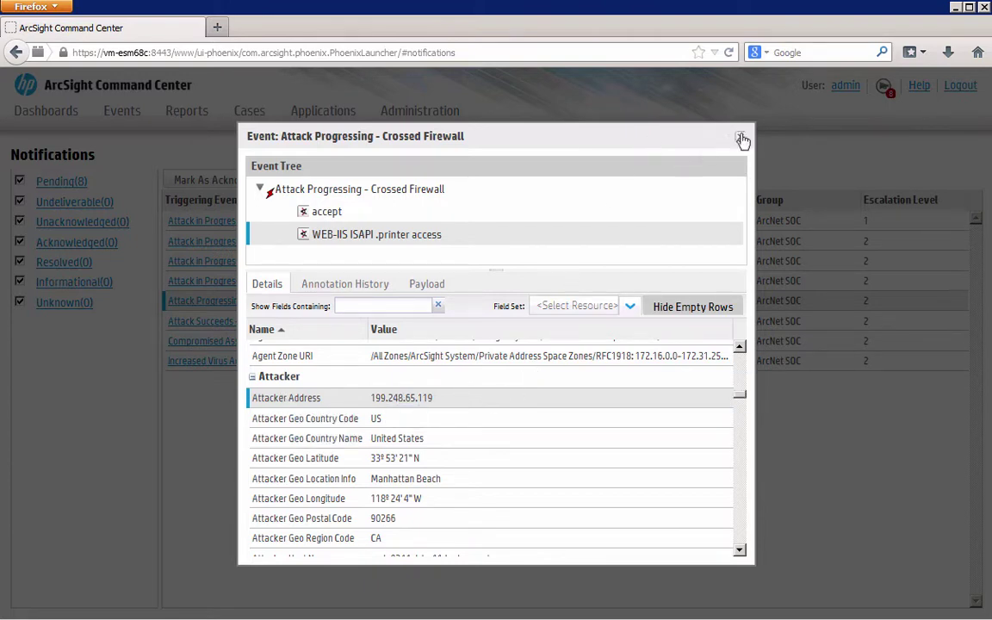
{"action": "left_click", "coordinate": [740, 140]}
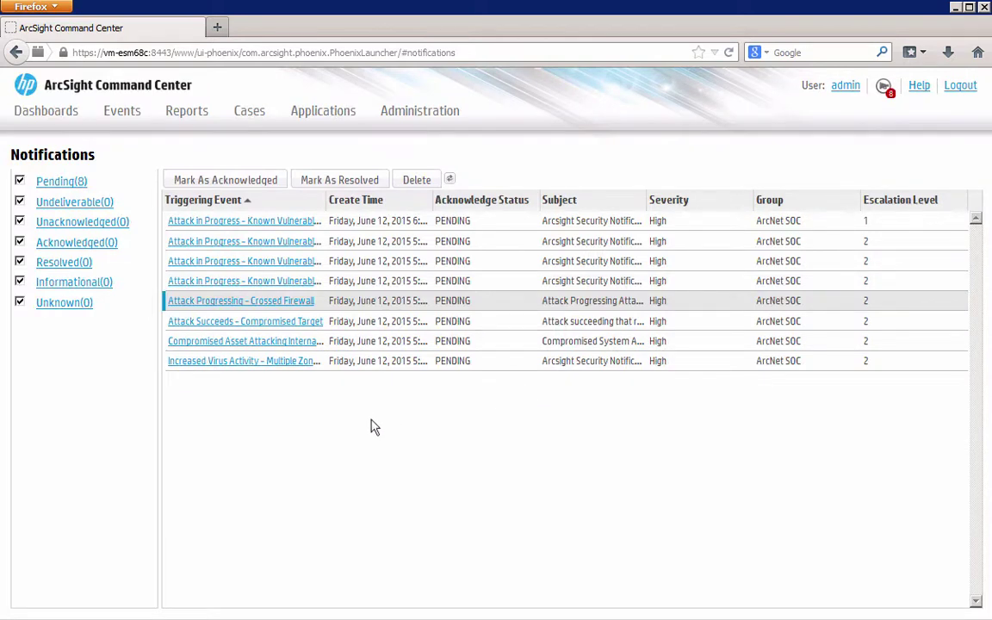
- Open the Demo Live active channel from the ArcNet Active Channels group
{"action": "mouse_move", "coordinate": [121, 116]}
{"action": "left_click", "coordinate": [127, 148]}
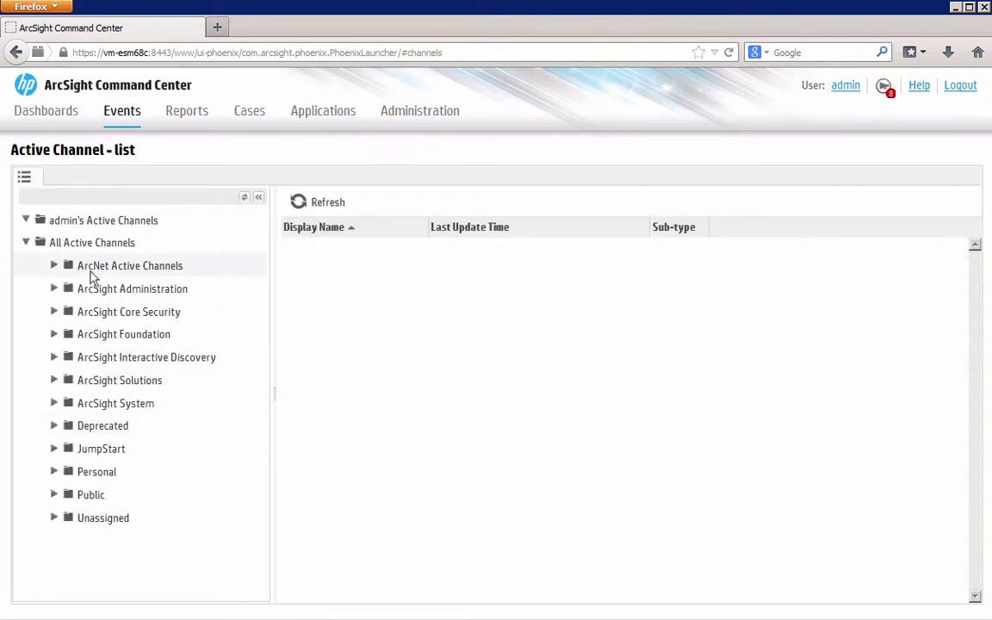
{"action": "left_click", "coordinate": [92, 268]}
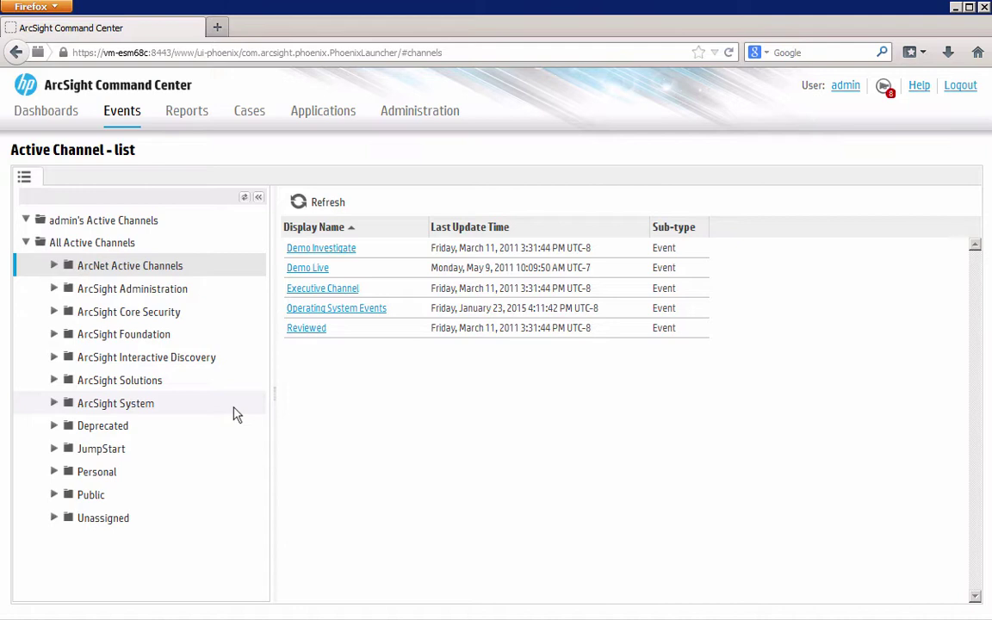
{"action": "left_click", "coordinate": [317, 269]}
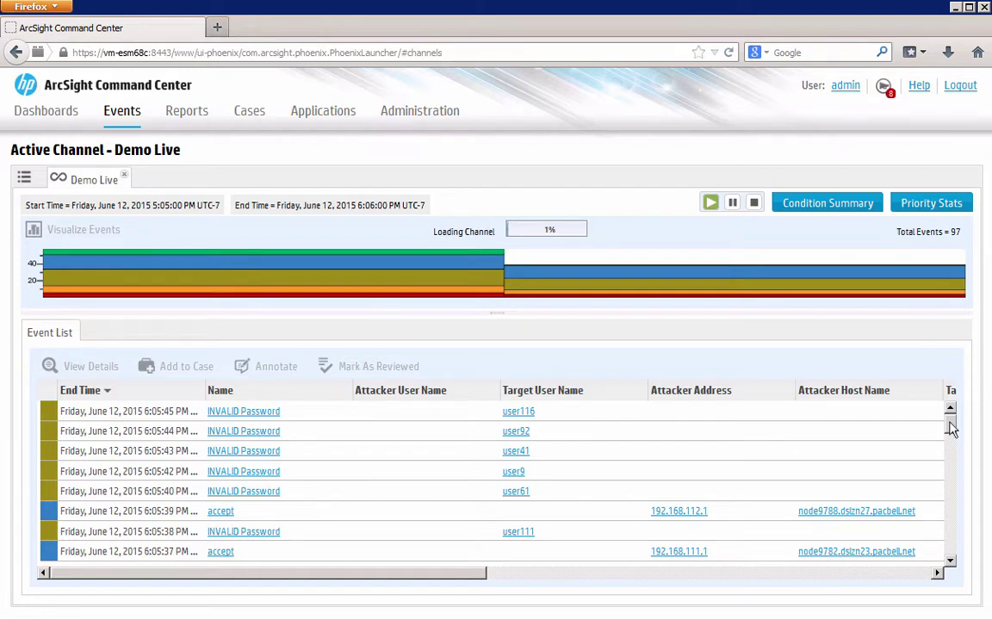
- Pause the Demo Live channel and create a filtered channel with the condition Attacker Address = 10.0.111.22 from the FTP_Pass event
{"action": "mouse_move", "coordinate": [951, 428]}
{"action": "left_mouse_down"}
{"action": "mouse_move", "coordinate": [952, 532]}
{"action": "mouse_move", "coordinate": [936, 422]}
{"action": "left_mouse_up"}
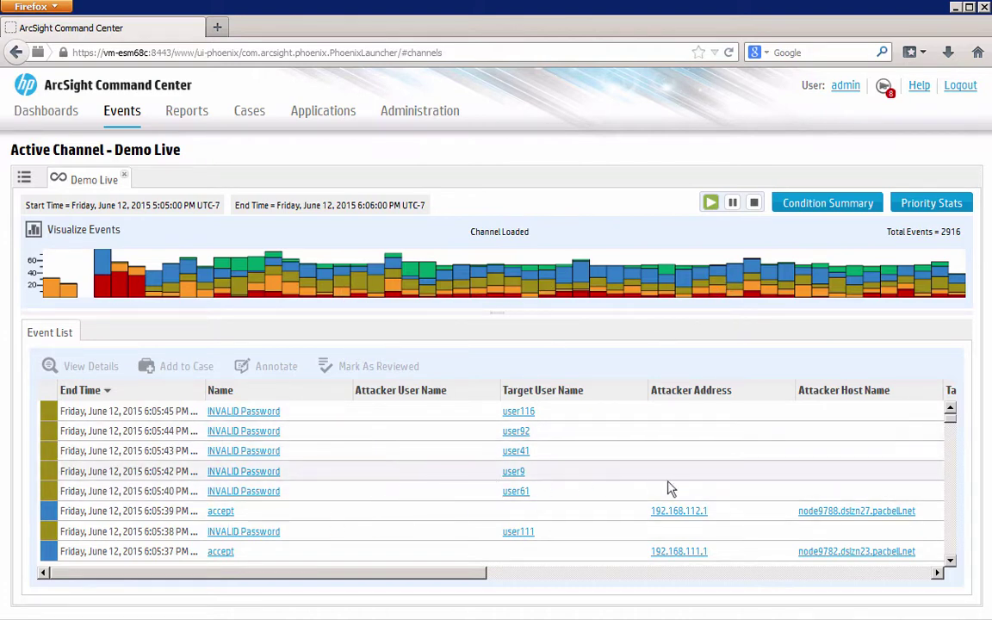
{"action": "left_click_drag", "start_coordinate": [465, 575], "coordinate": [428, 578]}
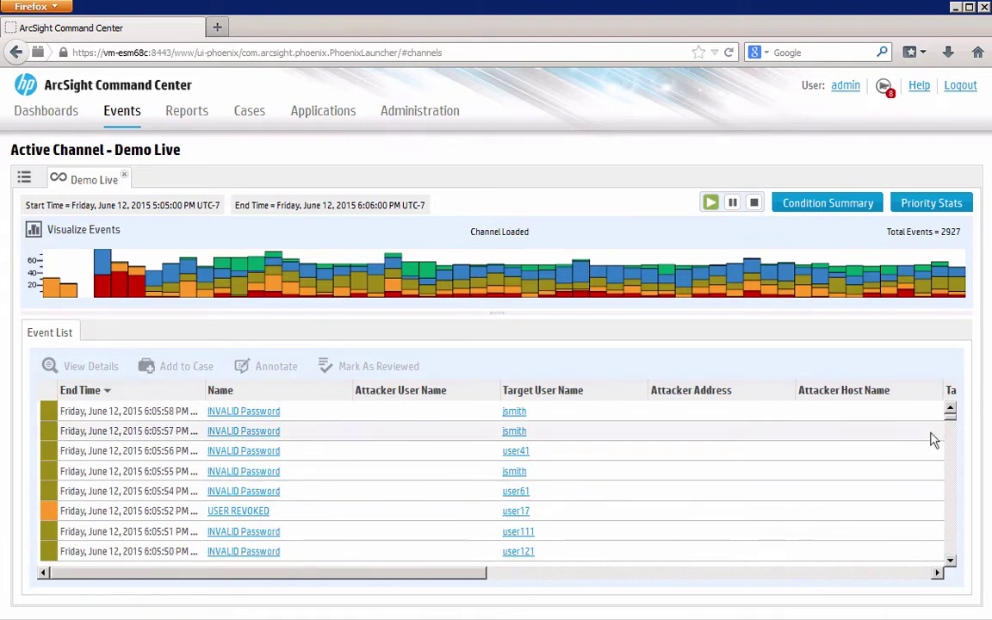
{"action": "left_click_drag", "start_coordinate": [950, 427], "coordinate": [951, 458]}
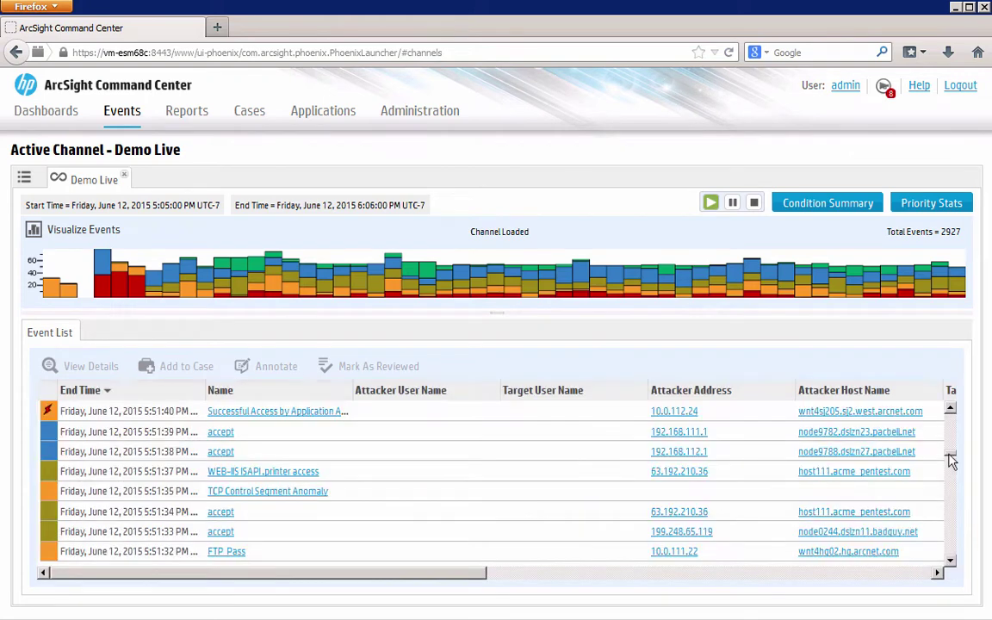
{"action": "left_click", "coordinate": [733, 205]}
{"action": "right_click", "coordinate": [675, 555]}
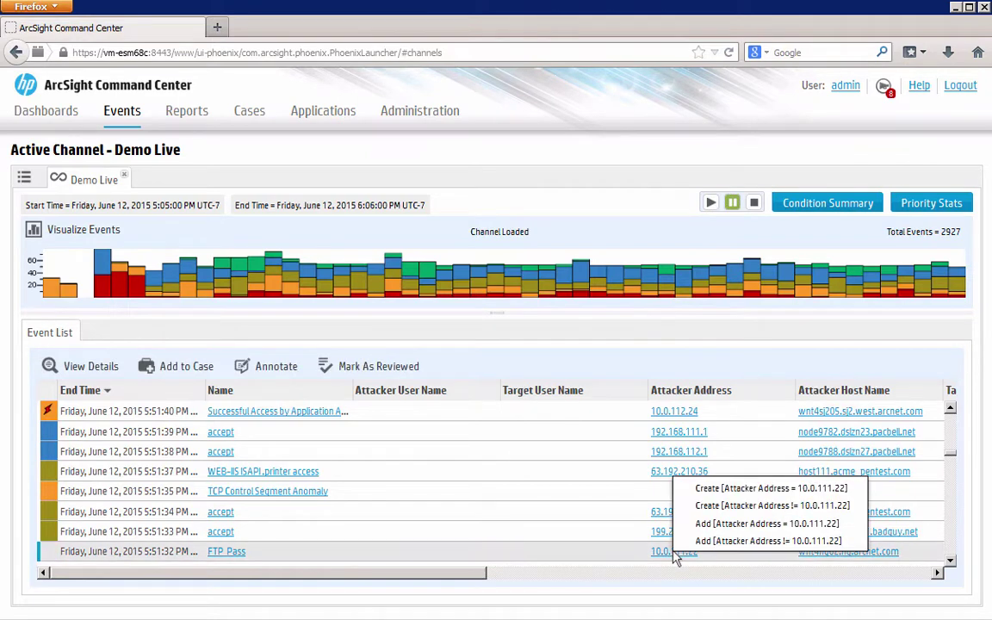
{"action": "left_click", "coordinate": [732, 498]}
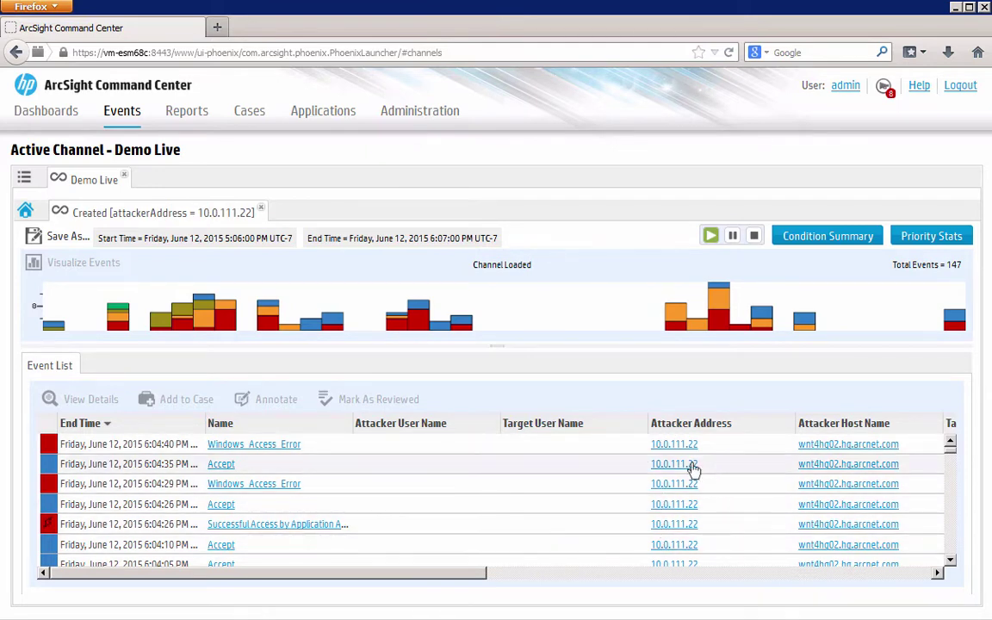
- Review the filtered channel's events and the filter options for the Compromise - Attempt event, and return to the main Demo Live channel
{"action": "left_click_drag", "start_coordinate": [950, 452], "coordinate": [956, 523]}
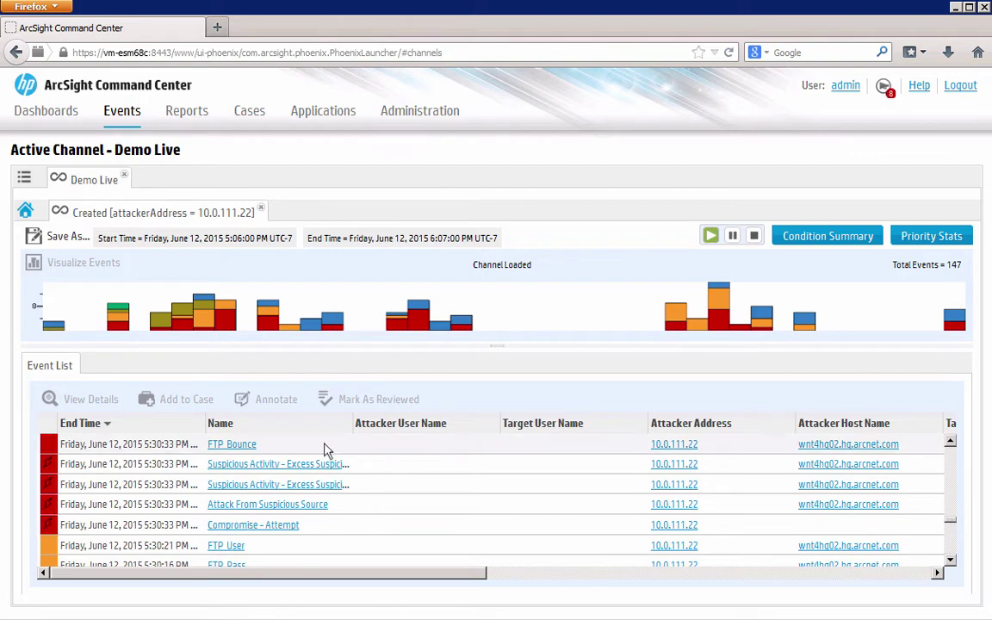
{"action": "right_click", "coordinate": [267, 527]}
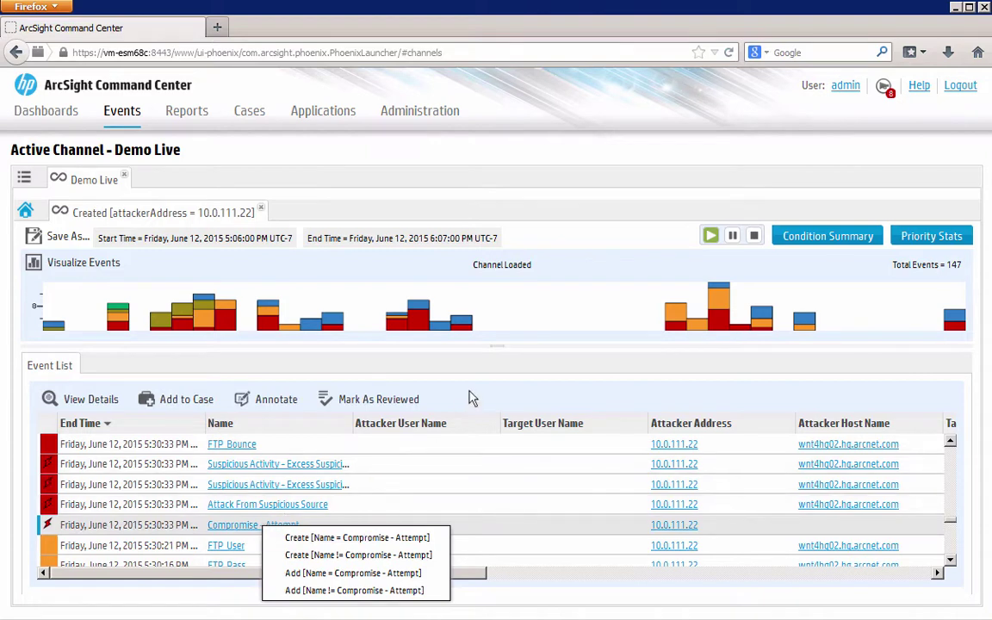
{"action": "left_click", "coordinate": [548, 320]}
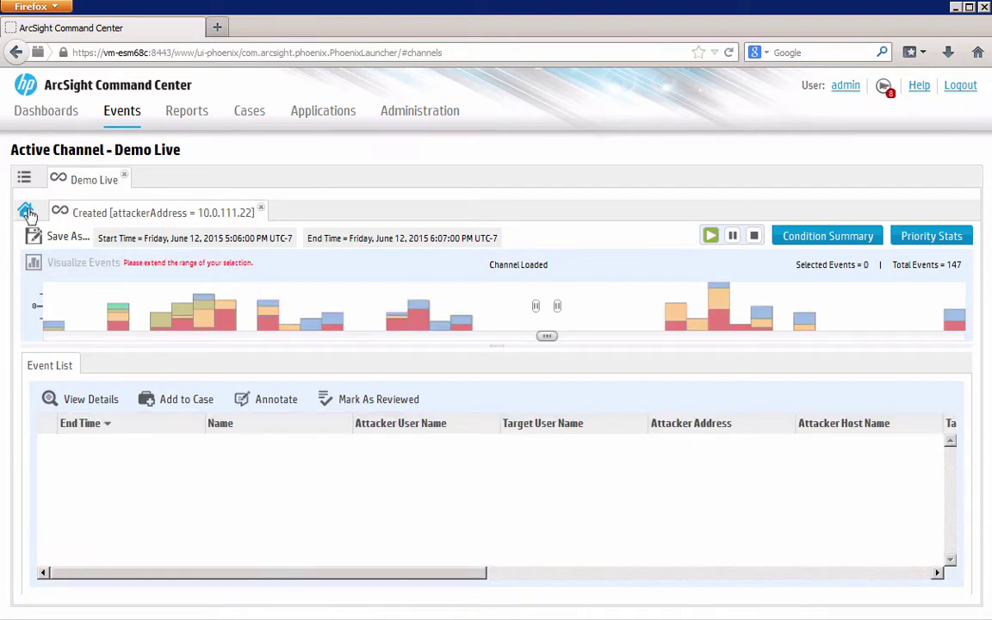
{"action": "left_click", "coordinate": [27, 212]}
{"action": "left_click", "coordinate": [26, 213]}
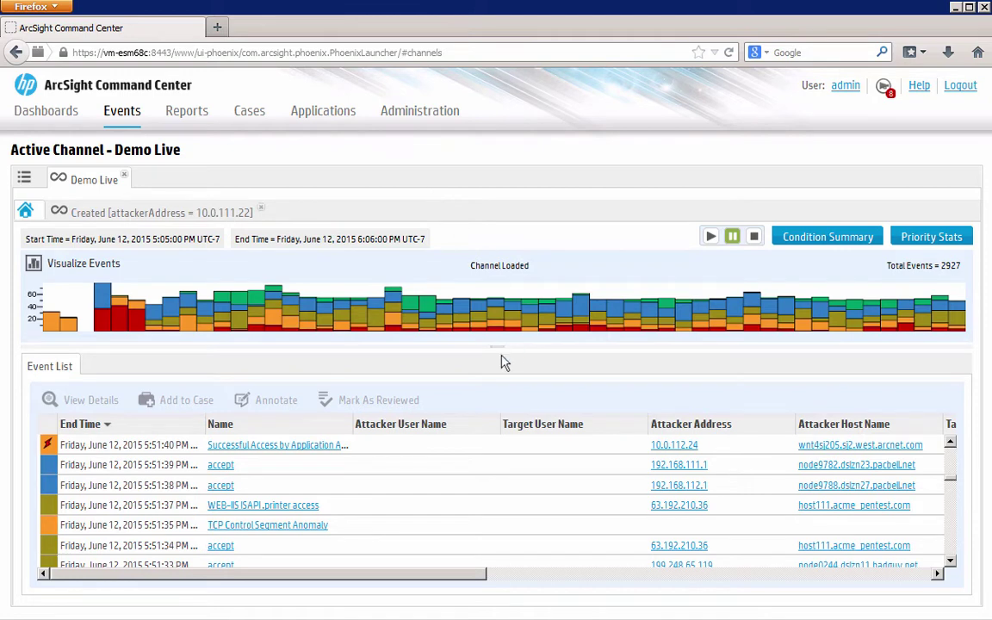
- Start an annotation on the 5:51:39 PM accept event with the comment "All clear, done investigation." and the stage Final
{"action": "right_click", "coordinate": [325, 454]}
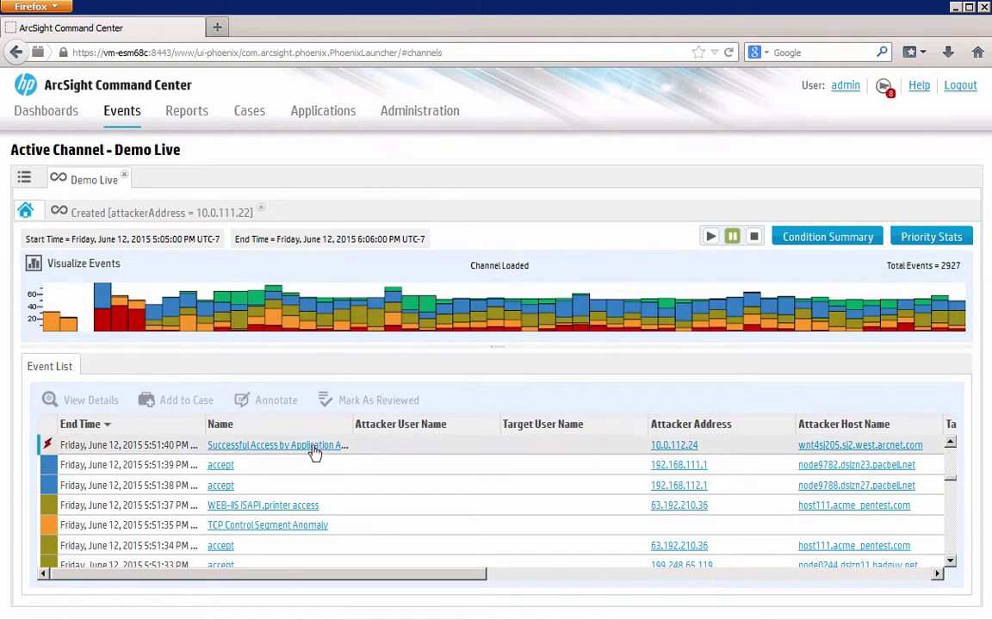
{"action": "left_click", "coordinate": [105, 463]}
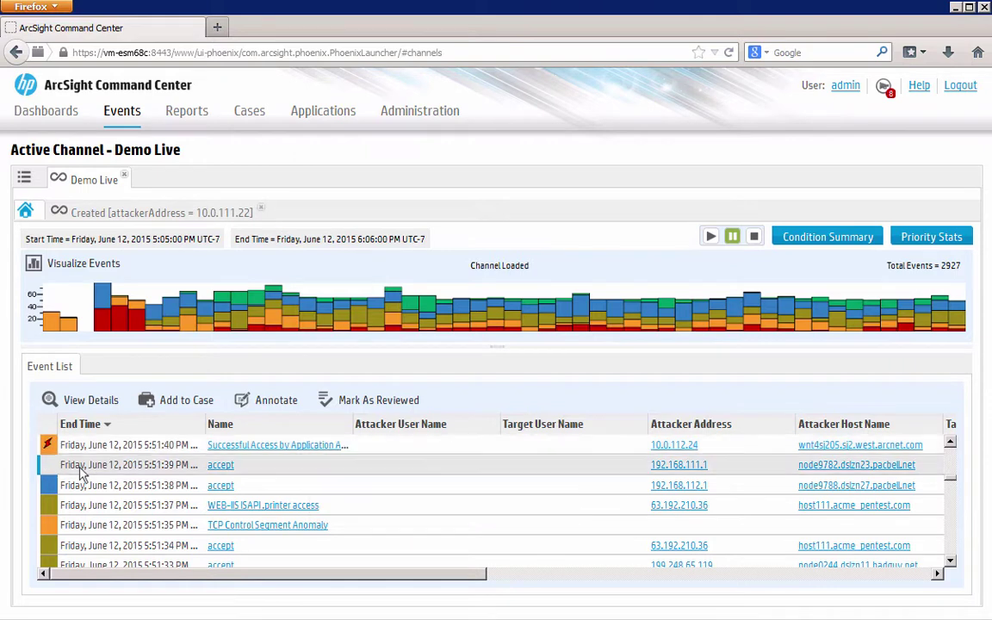
{"action": "left_click", "coordinate": [258, 398]}
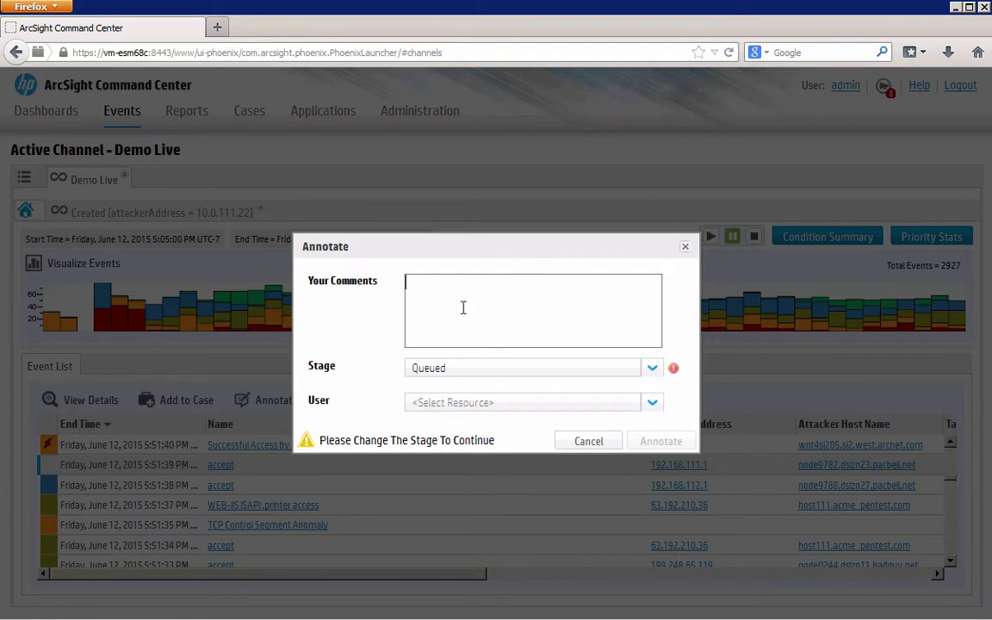
{"action": "type", "text": "All clear, done investigation."}
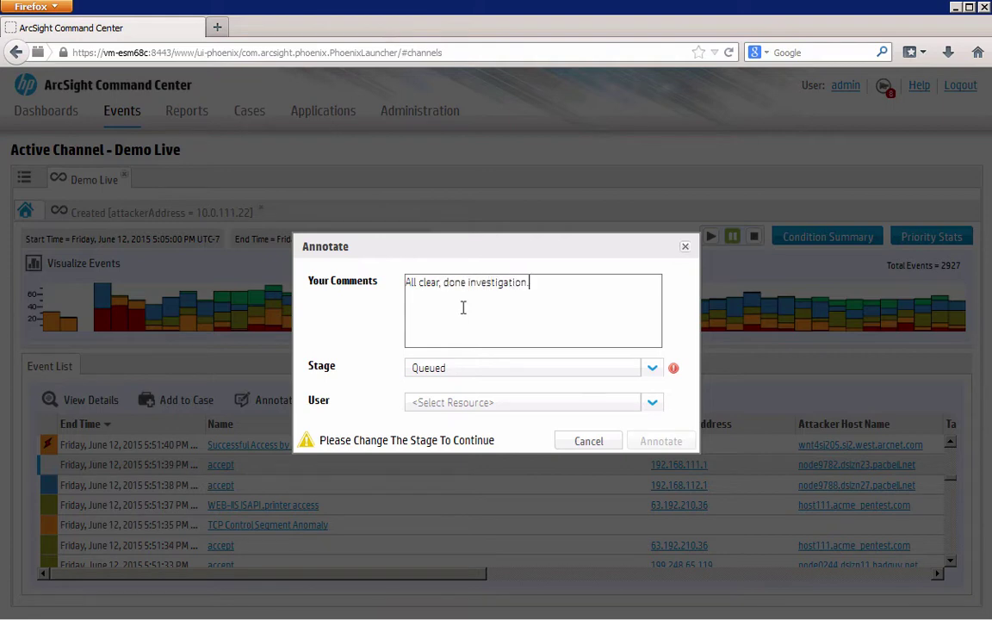
{"action": "left_click", "coordinate": [516, 368]}
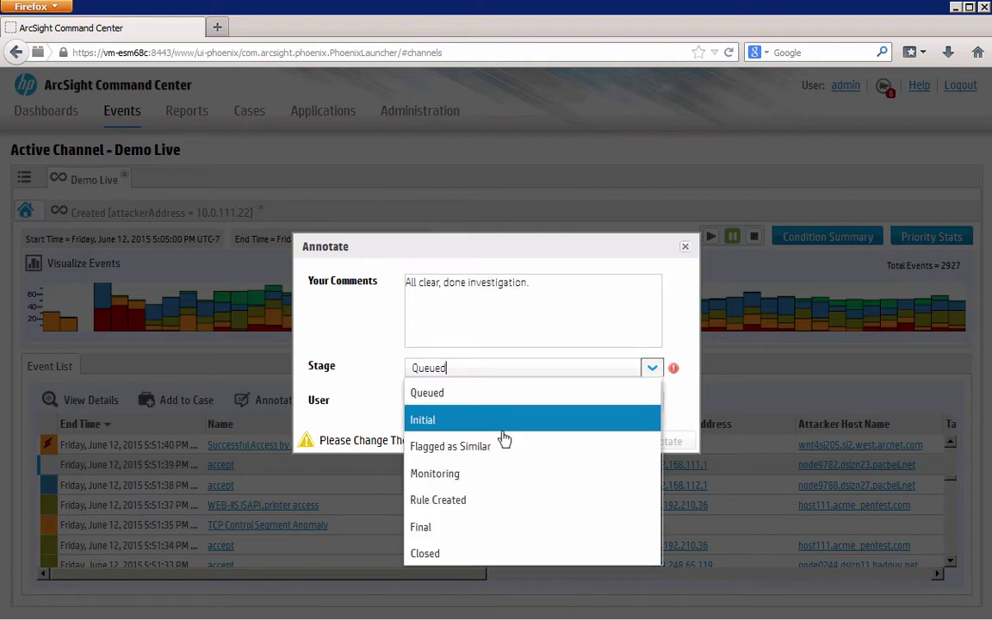
{"action": "left_click", "coordinate": [473, 527]}
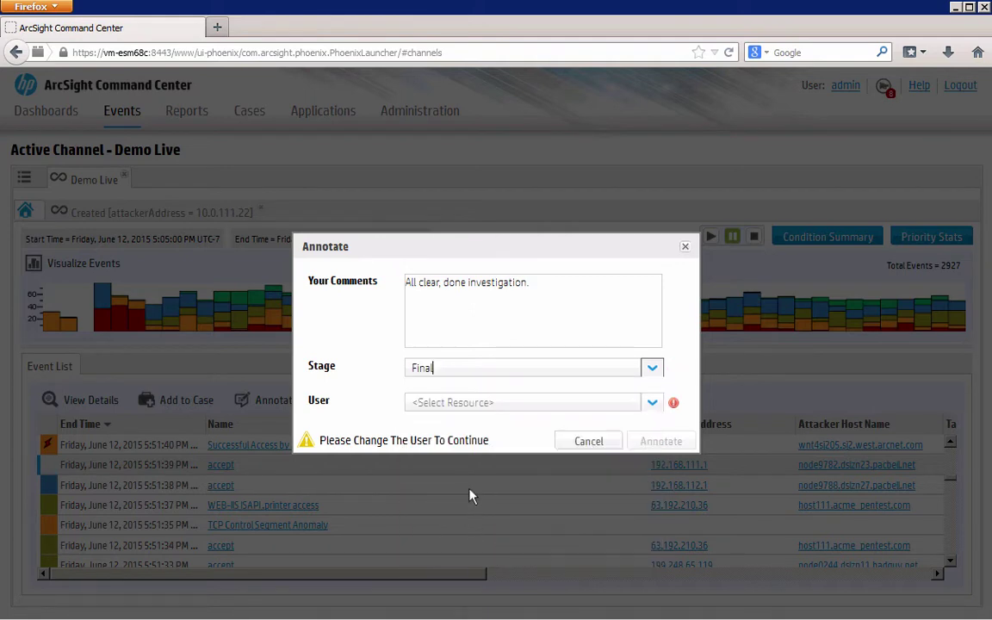
- Assign the annotation to the admin user from the Administrators group and submit it
{"action": "left_click", "coordinate": [484, 406]}
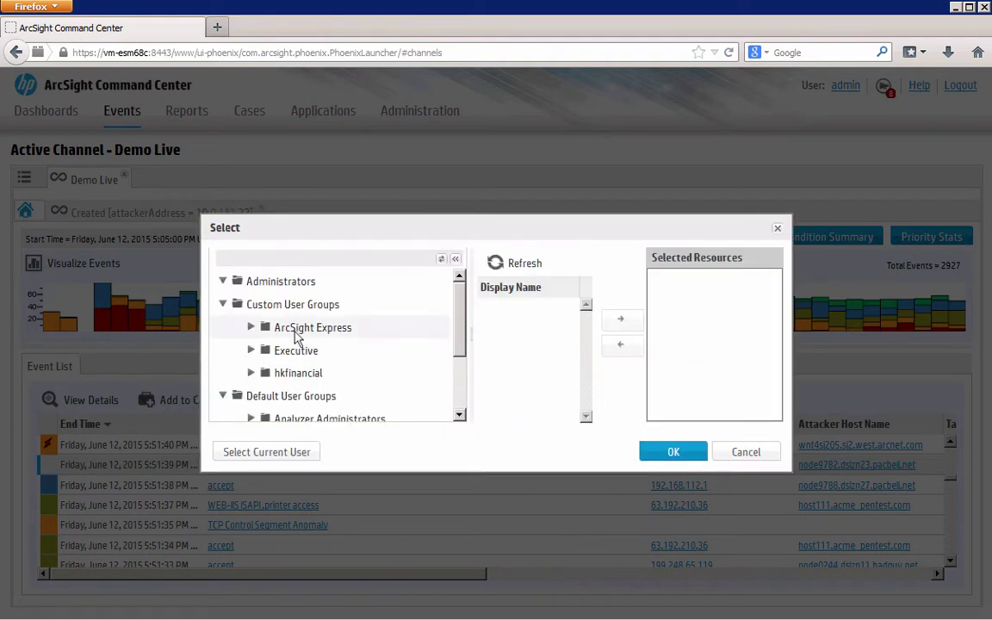
{"action": "left_click", "coordinate": [272, 280]}
{"action": "double_click", "coordinate": [500, 327]}
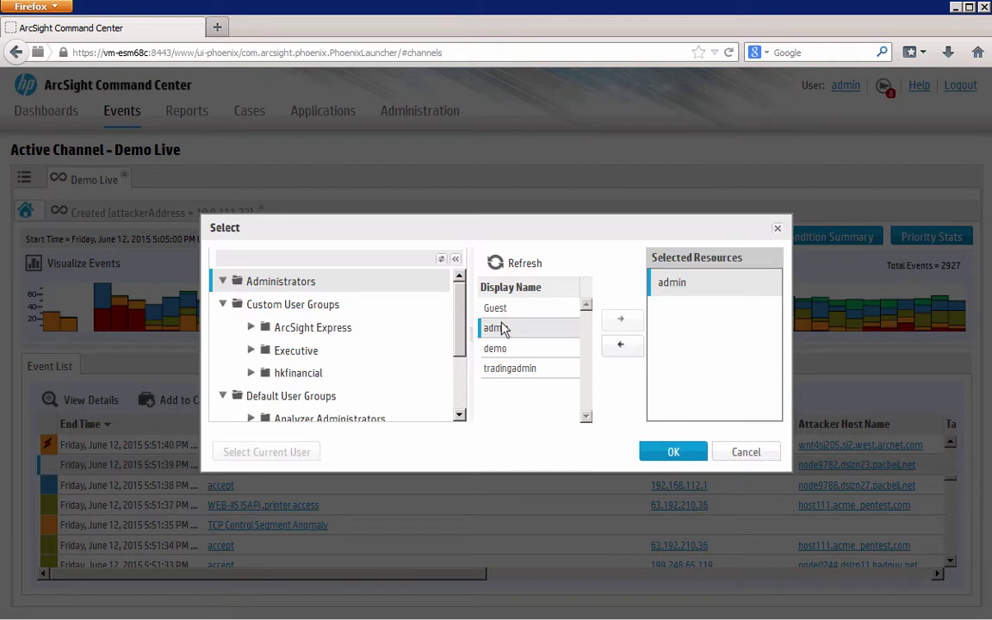
{"action": "left_click", "coordinate": [673, 451]}
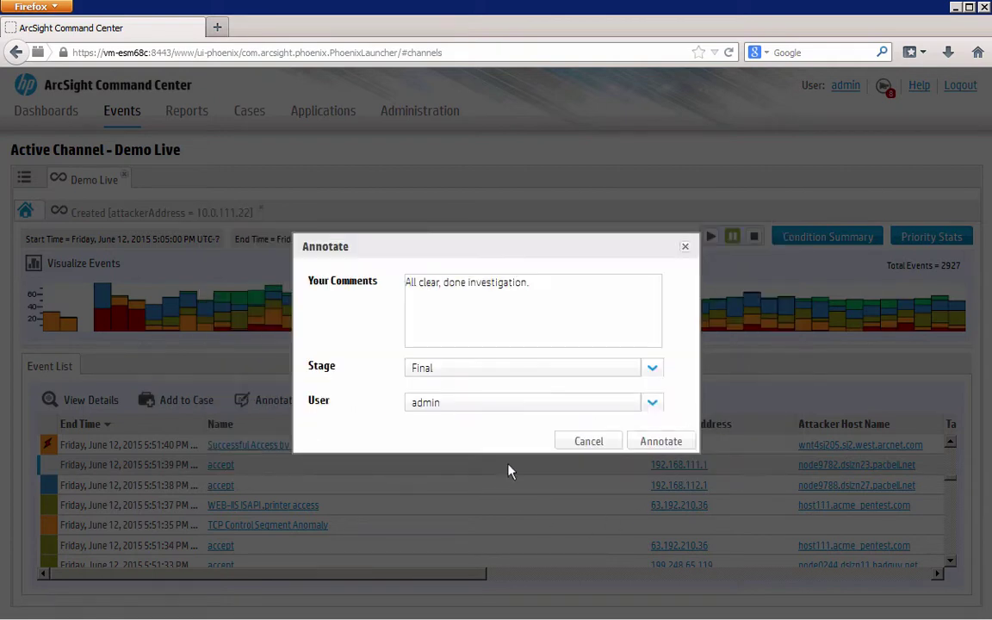
{"action": "left_click", "coordinate": [660, 440]}
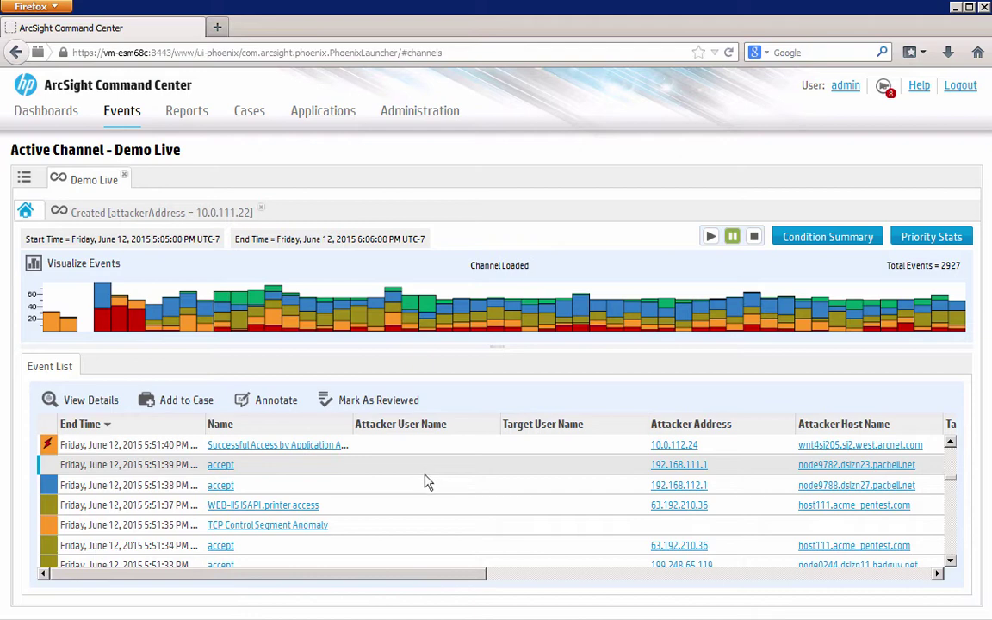
- Open the event search and run an unfiltered search over the last 10 minutes
{"action": "mouse_move", "coordinate": [107, 114]}
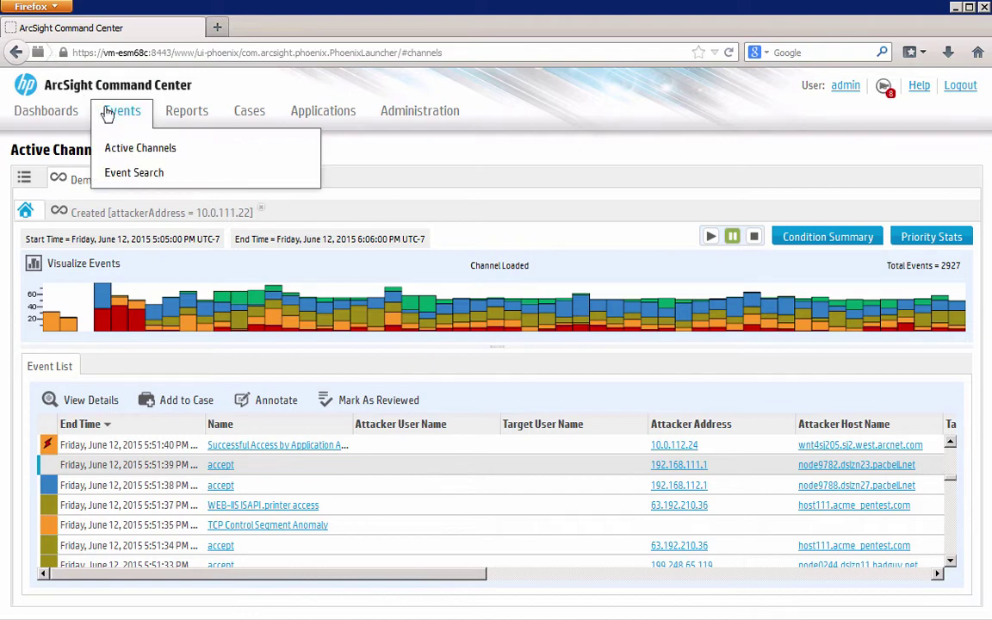
{"action": "left_click", "coordinate": [107, 171]}
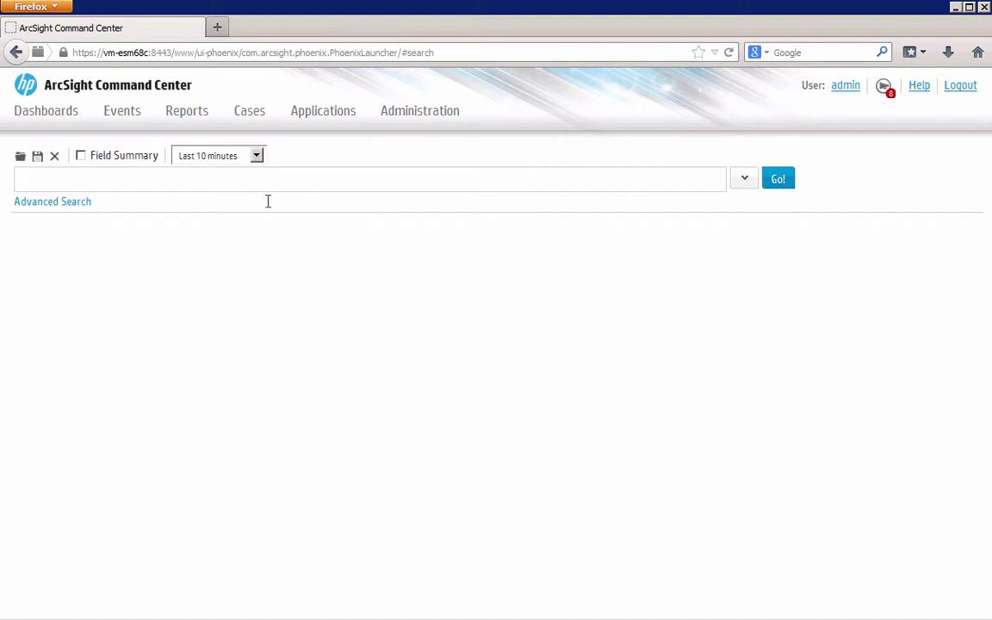
{"action": "left_click", "coordinate": [785, 182]}
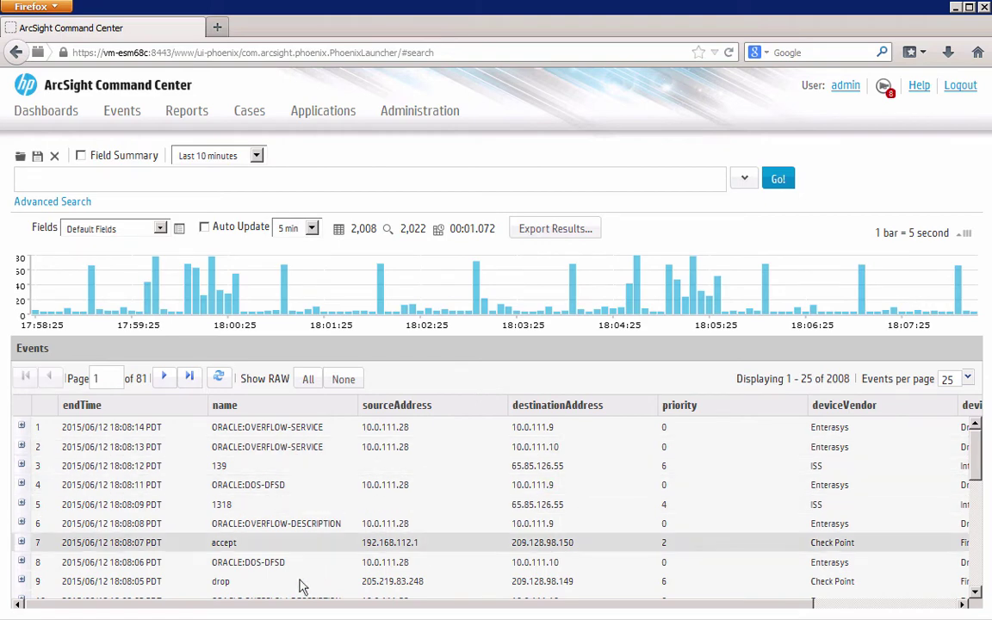
- Narrow the search results to destinationAddress = "209.128.98.147" AND deviceVendor CONTAINS "Check" using values from the listed events
{"action": "scroll", "coordinate": [980, 487], "scroll_direction": "down", "scroll_amount": 2}
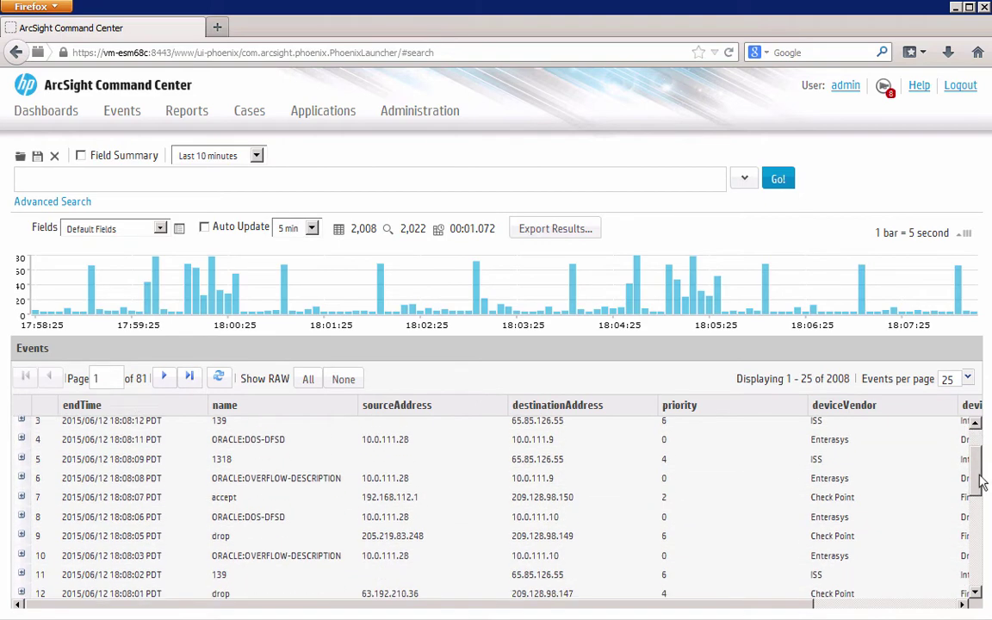
{"action": "scroll", "coordinate": [978, 491], "scroll_direction": "down", "scroll_amount": 3}
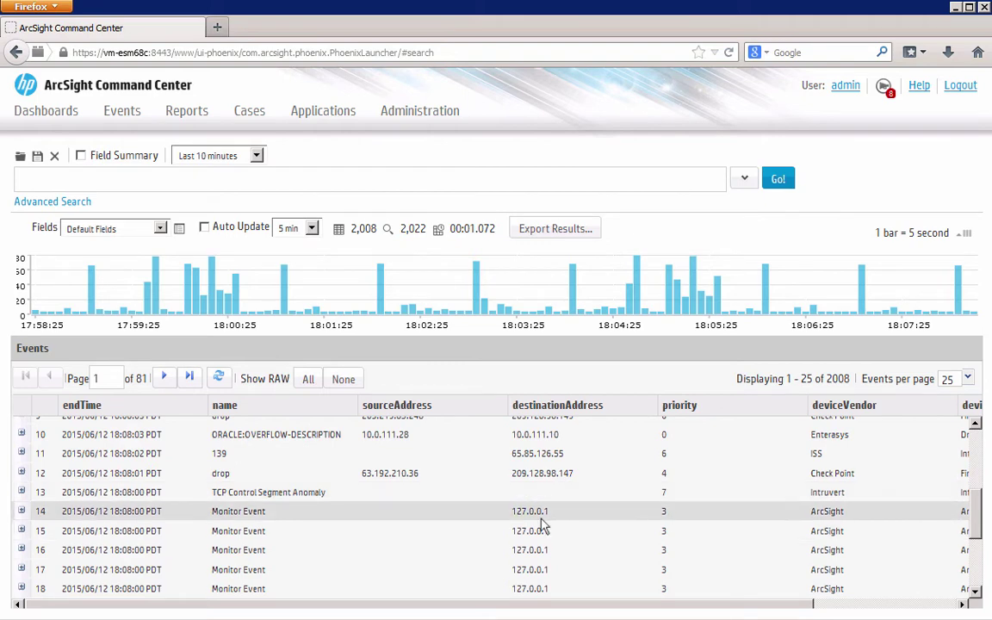
{"action": "left_click", "coordinate": [534, 473]}
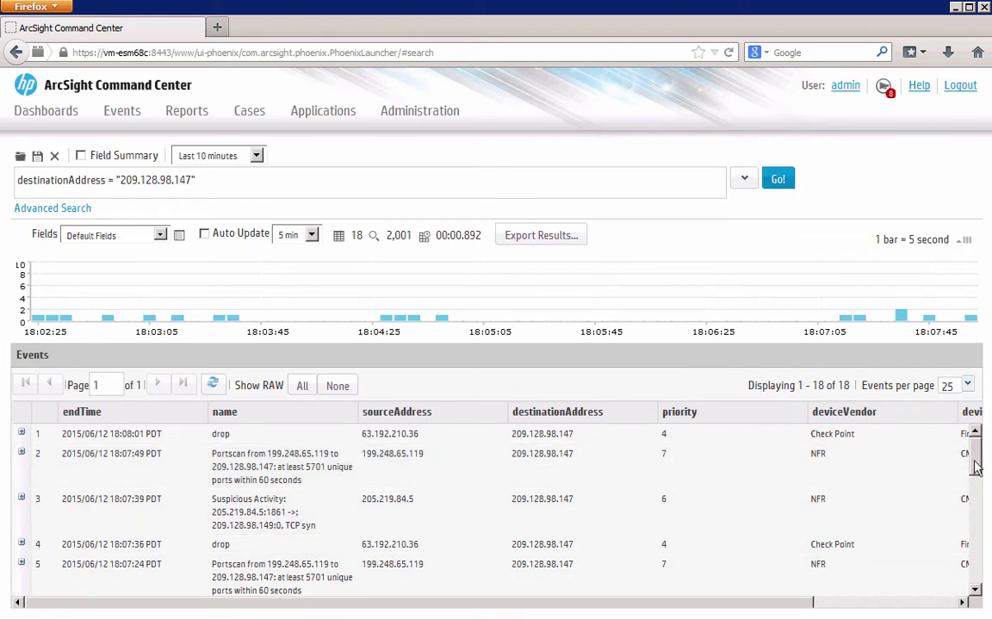
{"action": "left_click_drag", "start_coordinate": [976, 466], "coordinate": [971, 532]}
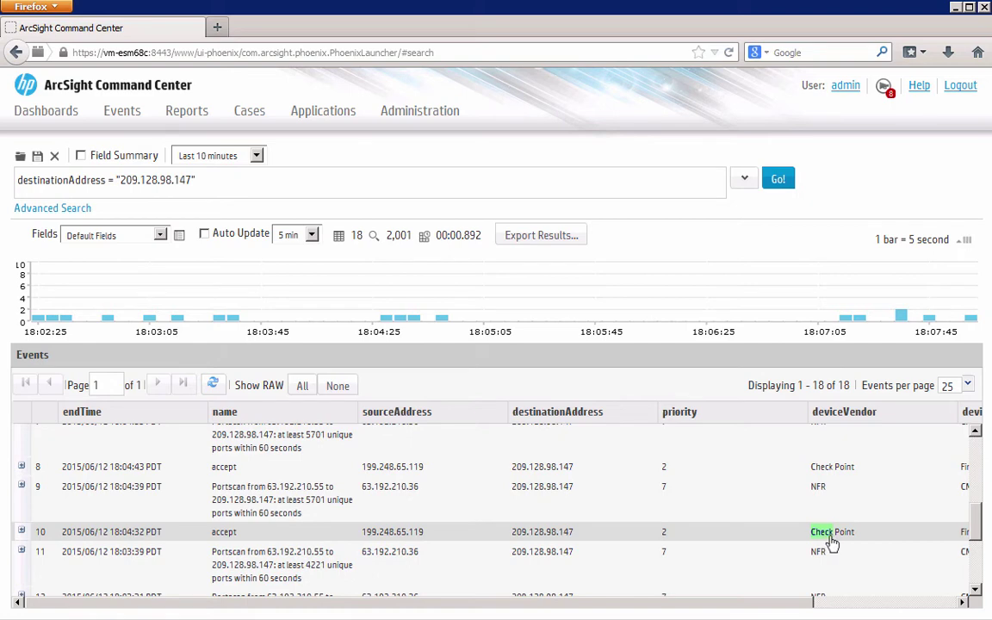
{"action": "left_click", "coordinate": [818, 535]}
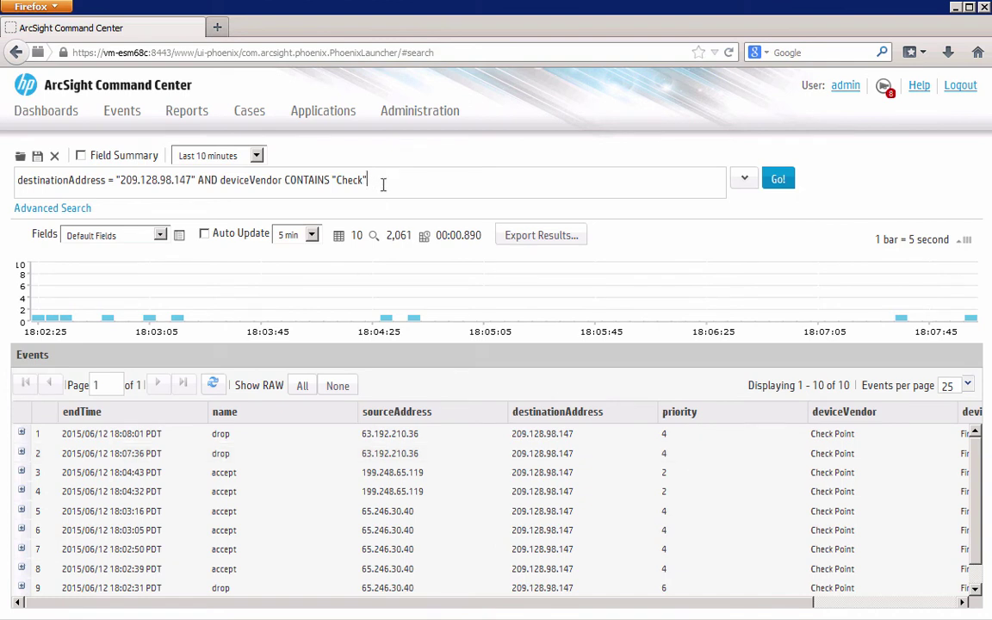
- Replace the whole search query with the keyword "check" and run the search
{"action": "left_click_drag", "start_coordinate": [384, 185], "coordinate": [13, 180]}
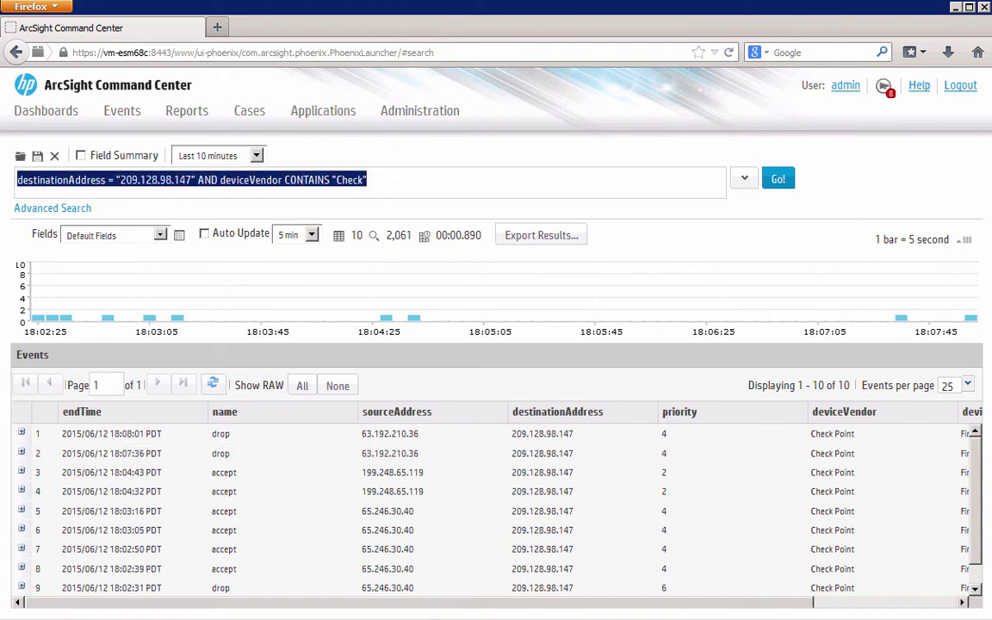
{"action": "key", "text": "BackSpace"}
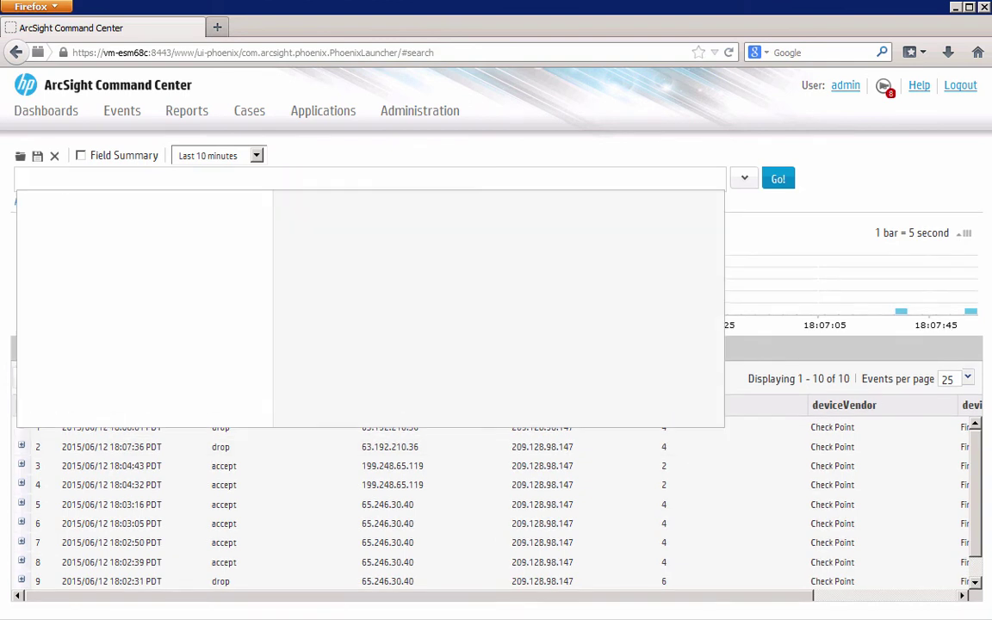
{"action": "type", "text": "check"}
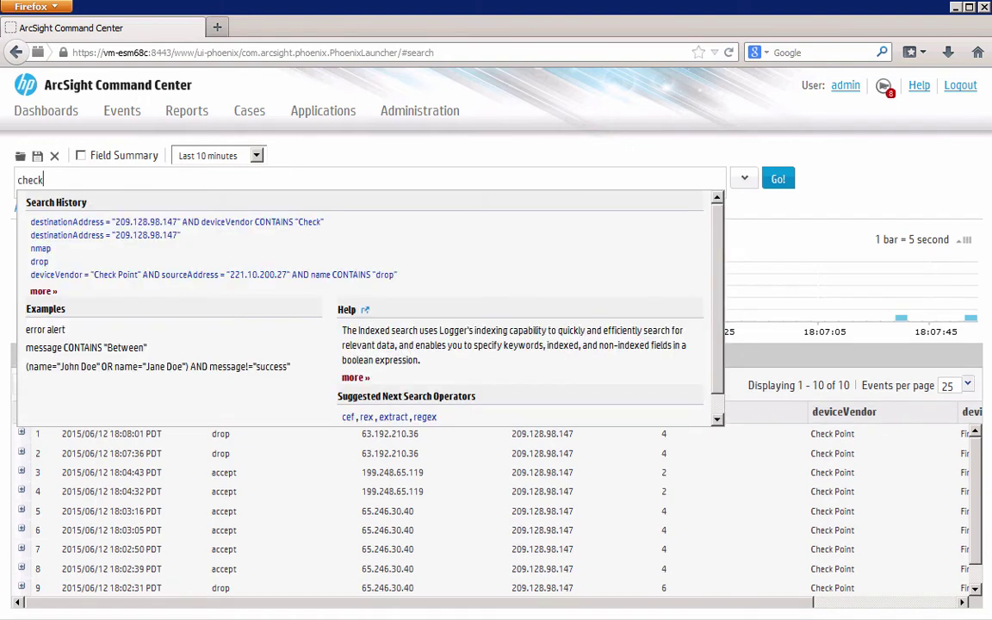
{"action": "key", "text": "Return"}
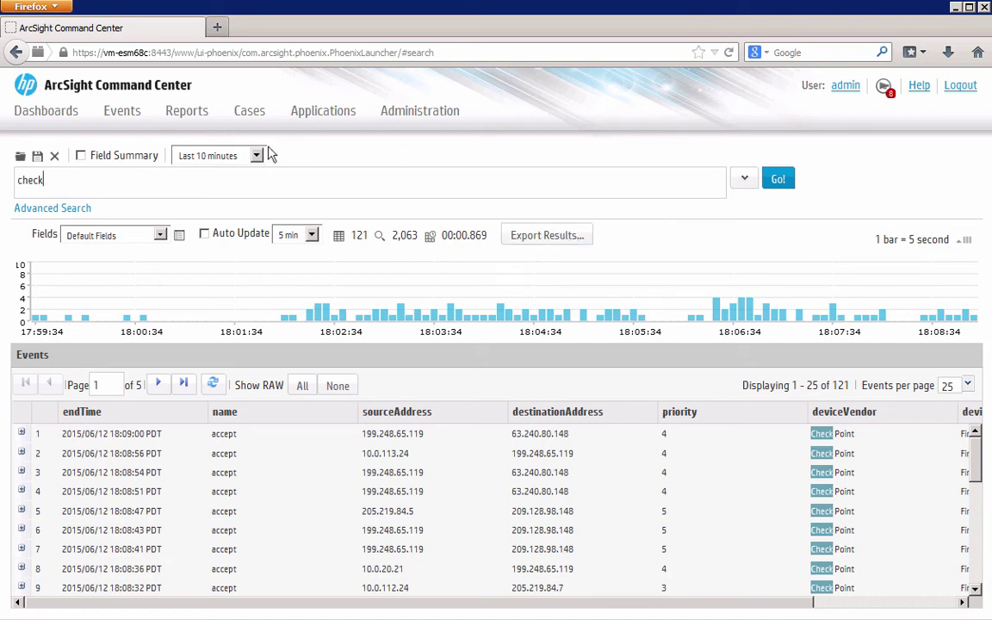
- Open the recent case Attack Progressing - Crossed Firewall and review its follow-up information, events, attachments and notes
{"action": "mouse_move", "coordinate": [250, 125]}
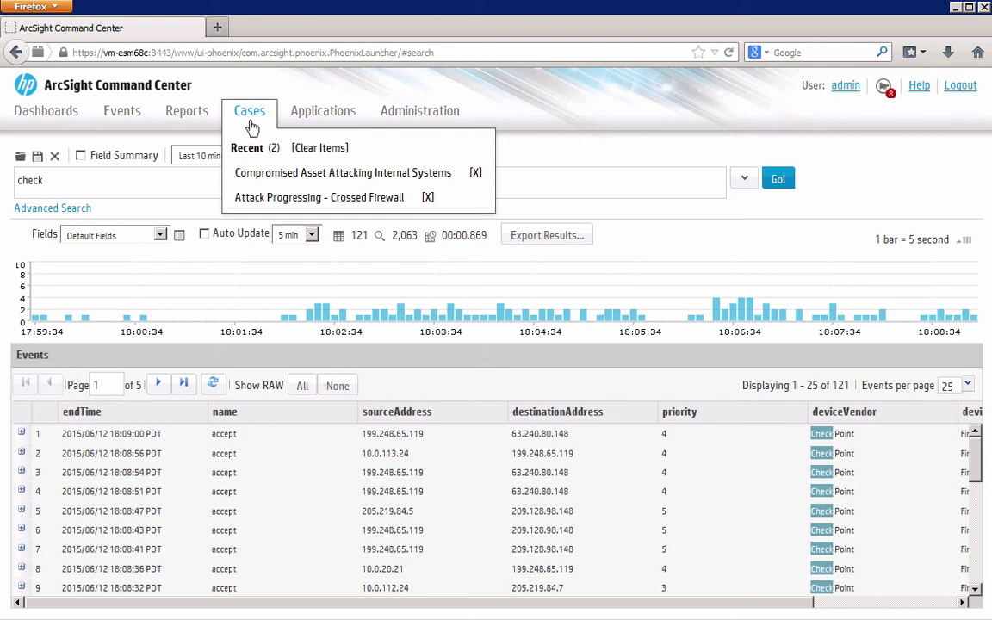
{"action": "left_click", "coordinate": [267, 198]}
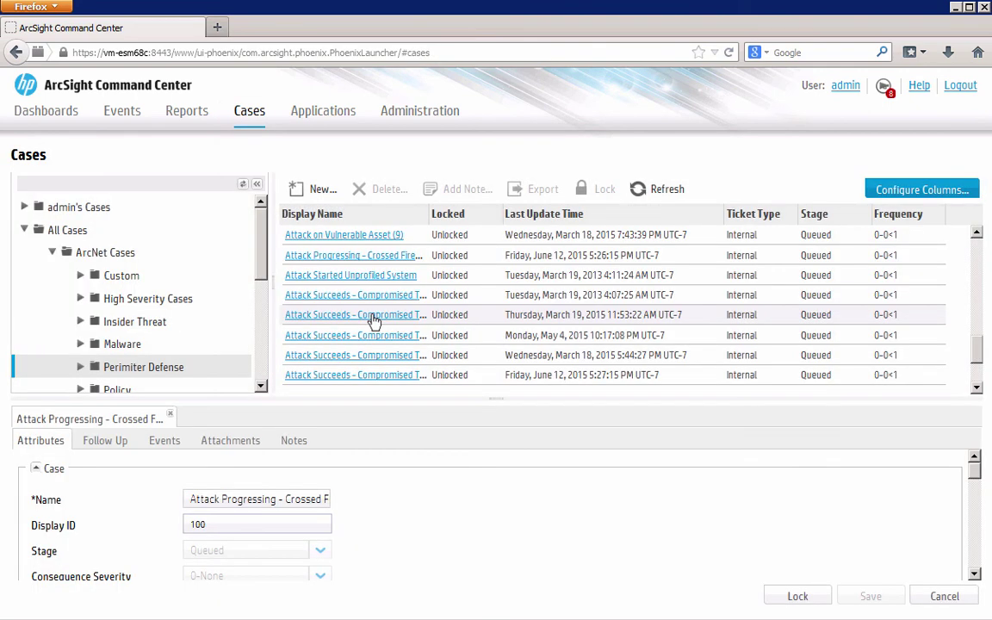
{"action": "left_click", "coordinate": [94, 446]}
{"action": "left_click", "coordinate": [167, 445]}
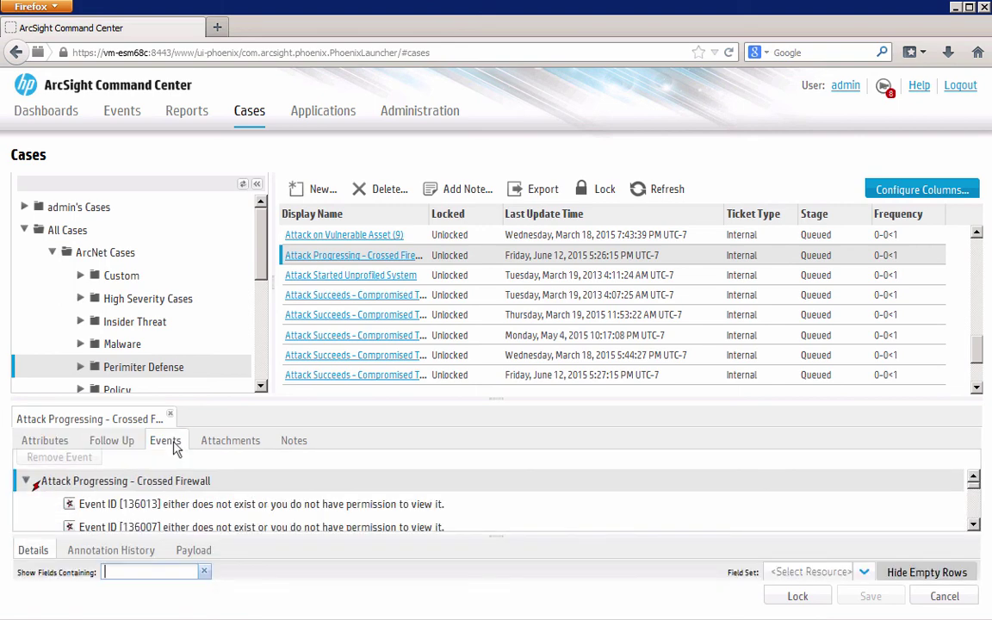
{"action": "left_click", "coordinate": [227, 446]}
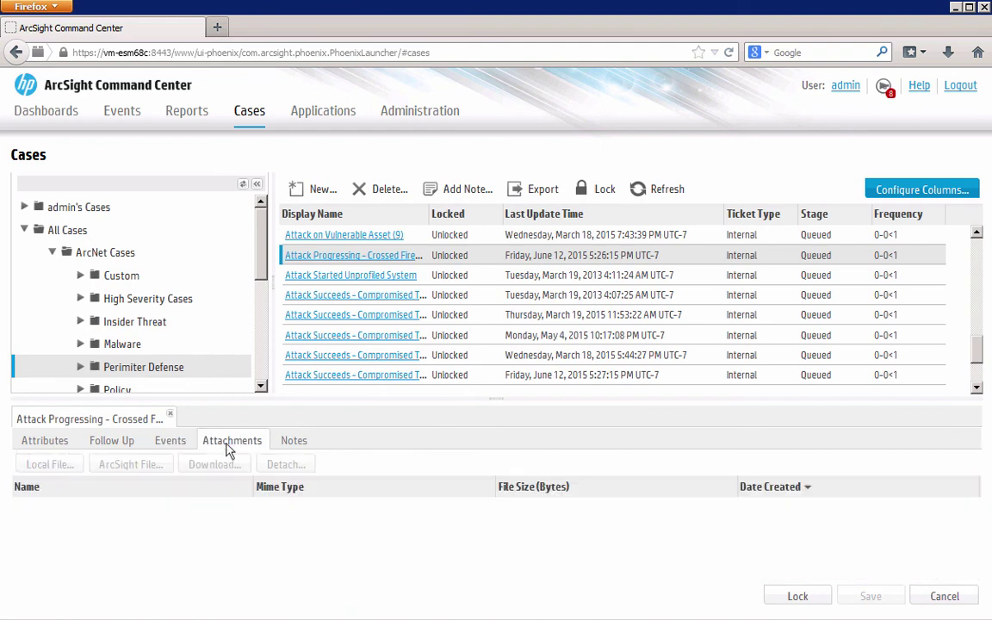
{"action": "left_click", "coordinate": [294, 440]}
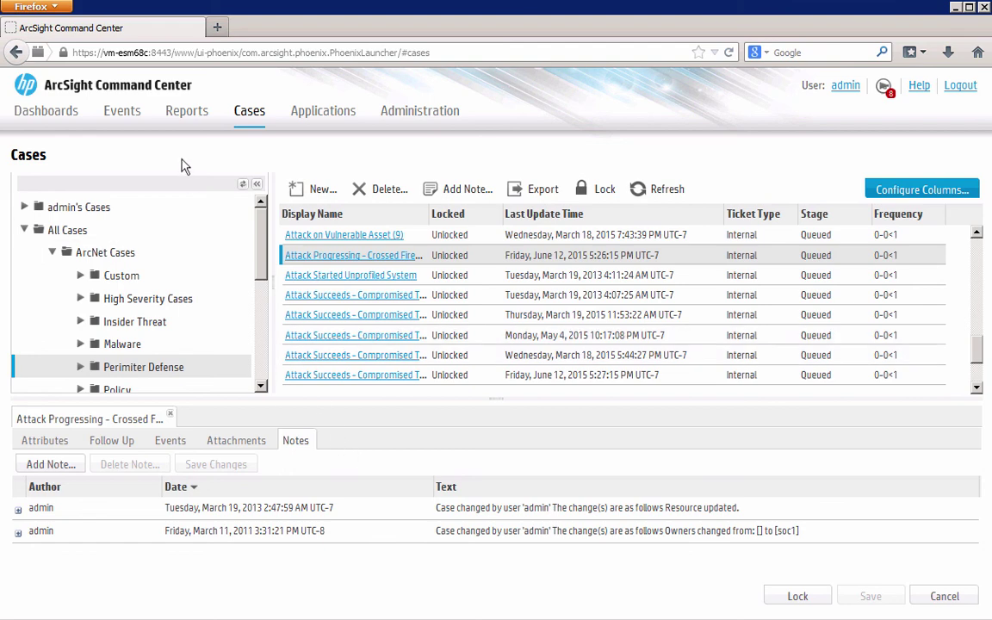
- Show the recent and favorite reports
{"action": "mouse_move", "coordinate": [185, 126]}
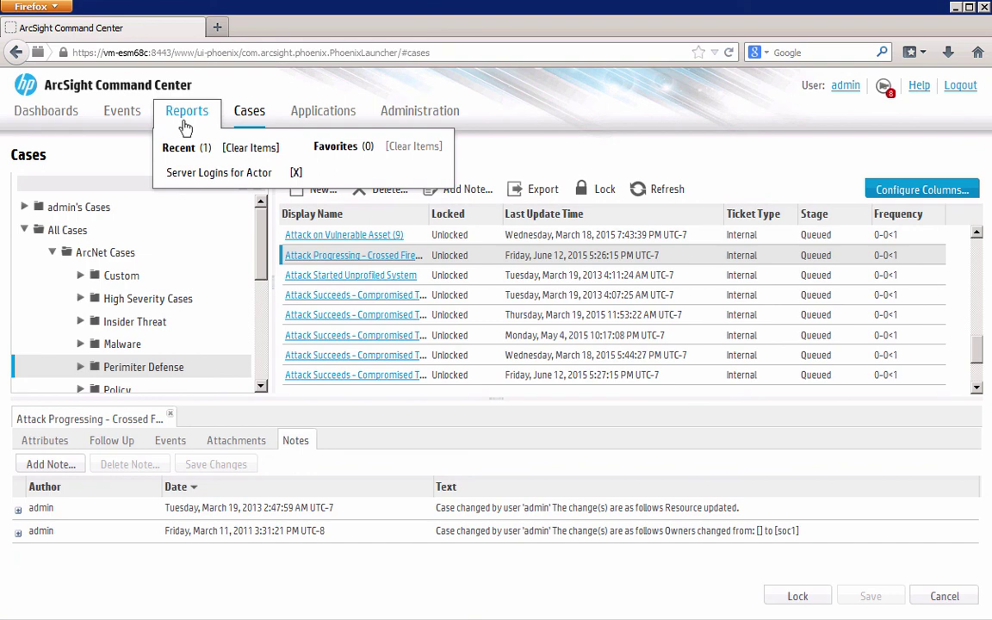